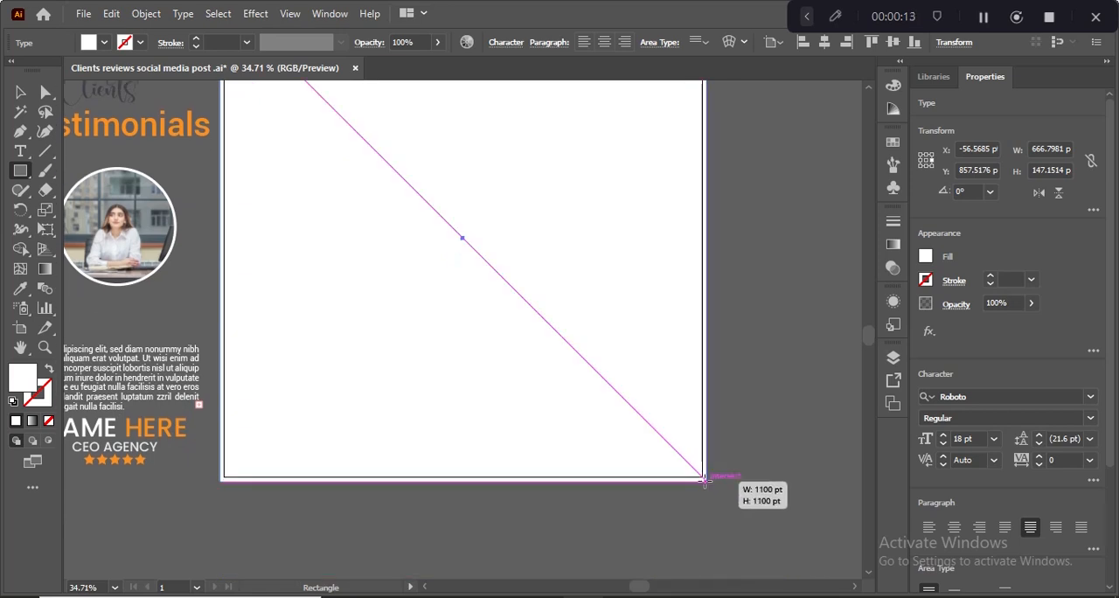
- Create a second white rectangle, 1100 × 1100 pt, over the artboard
scroll(550, 397, "up", 2)
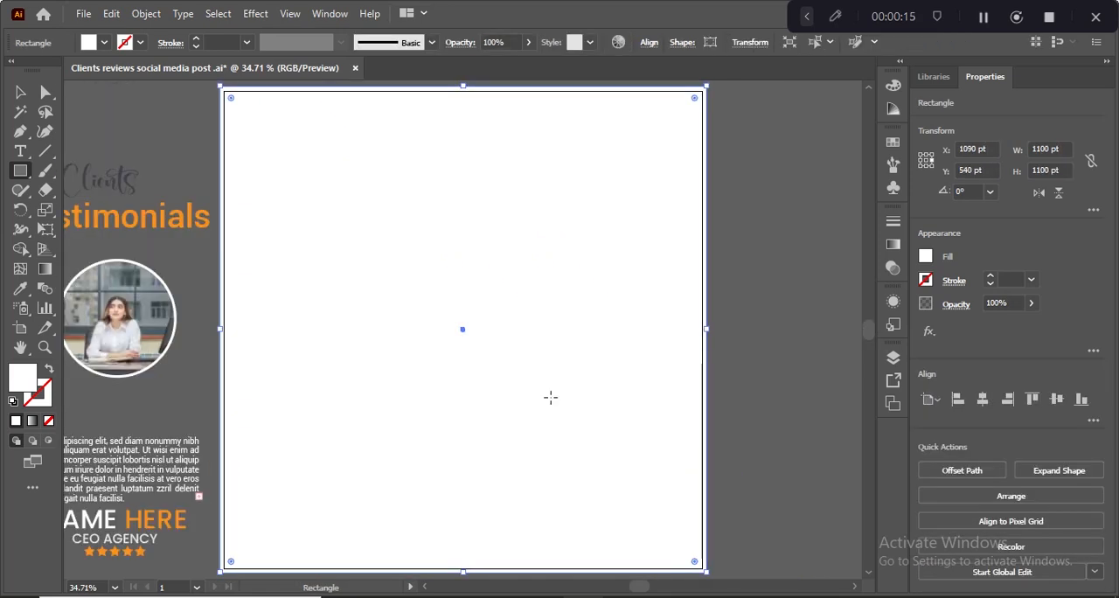
left_click(20, 93)
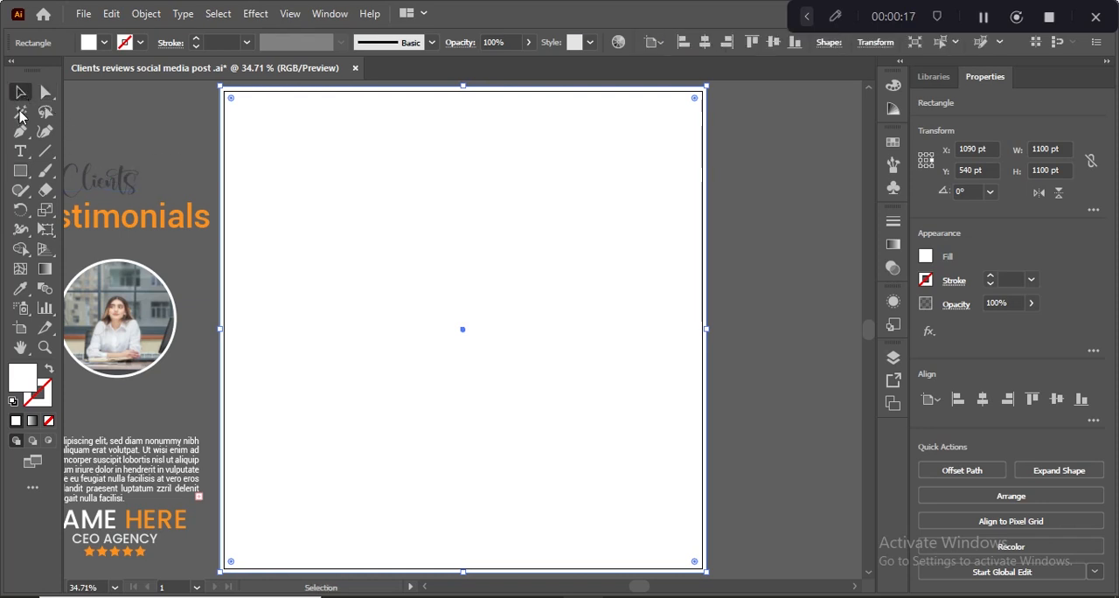
left_click(19, 174)
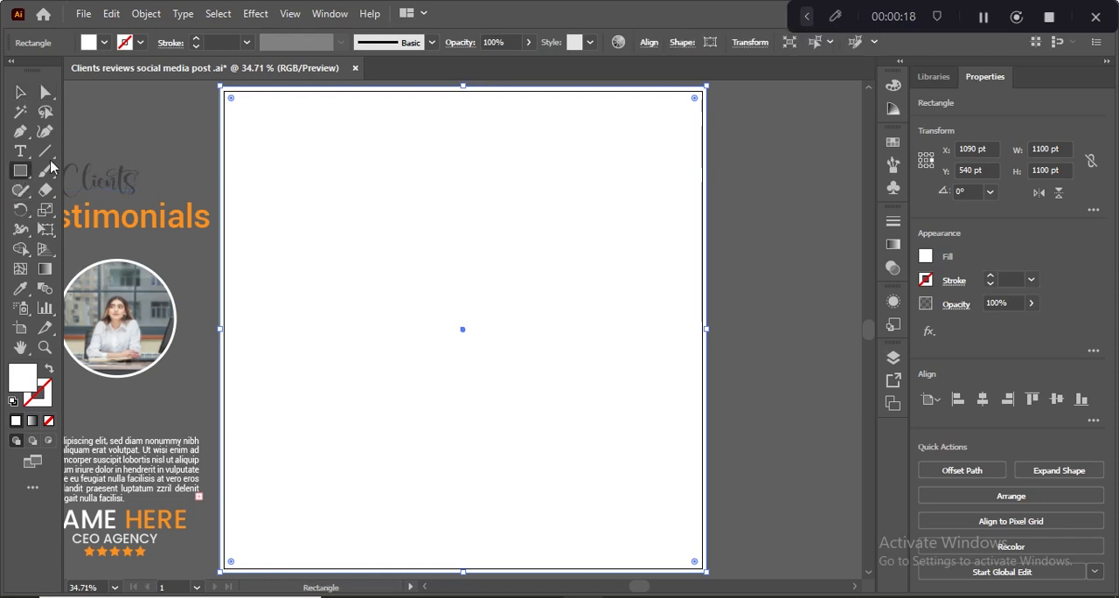
left_click(221, 93)
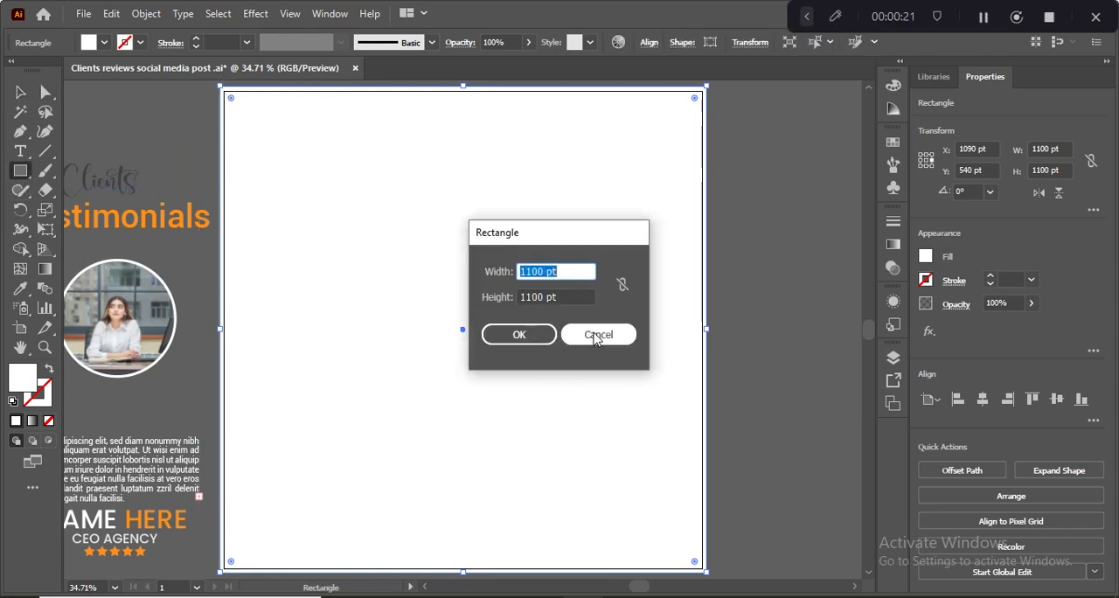
left_click(518, 334)
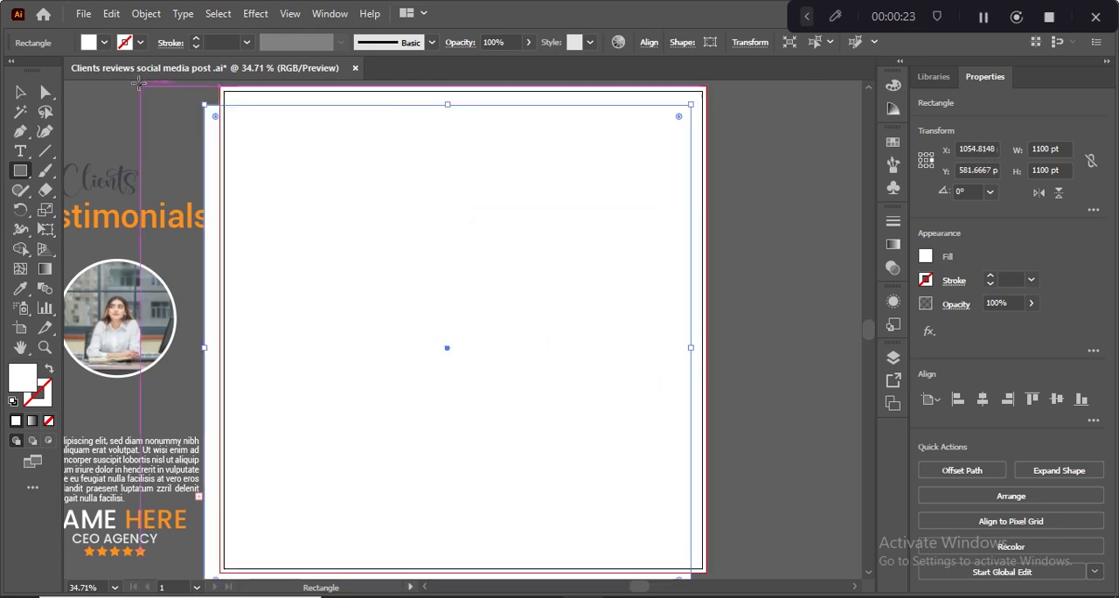
- Shorten the new rectangle to about 440 pt high and place it flush with the artboard's upper bleed edge
left_click(19, 92)
scroll(426, 541, "down", 5)
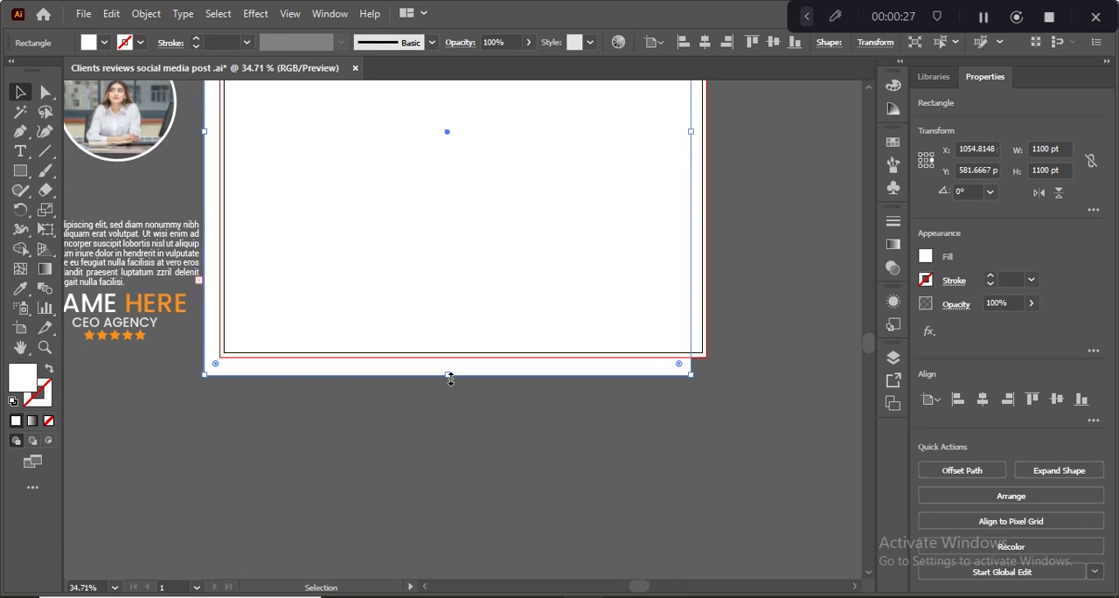
left_click_drag(448, 378, 441, 162)
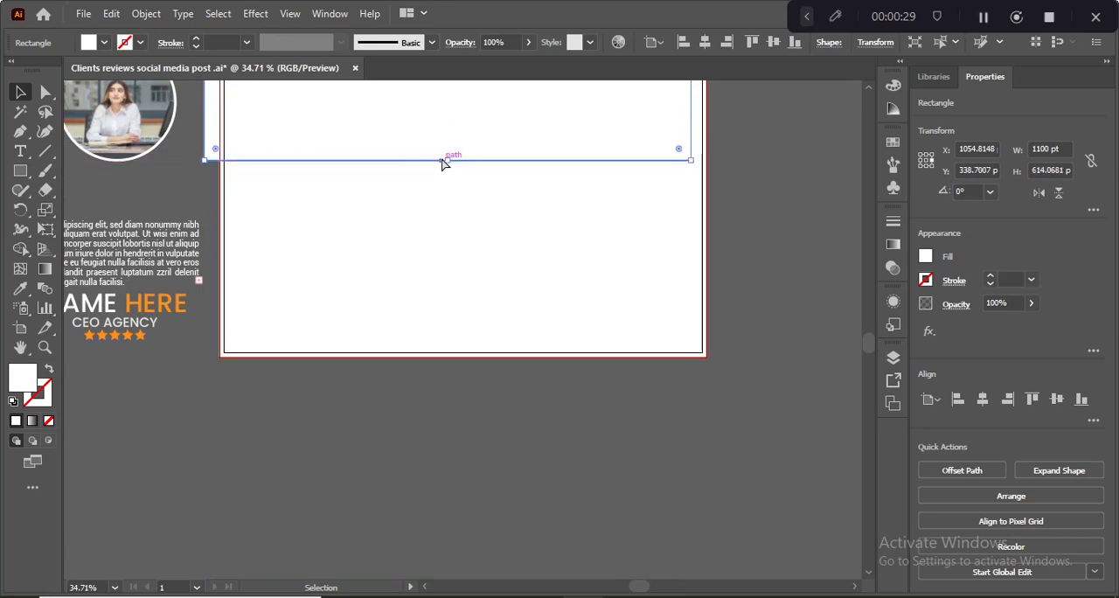
scroll(442, 162, "up", 5)
mouse_move(451, 215)
left_mouse_down()
mouse_move(475, 193)
mouse_move(468, 204)
left_mouse_up()
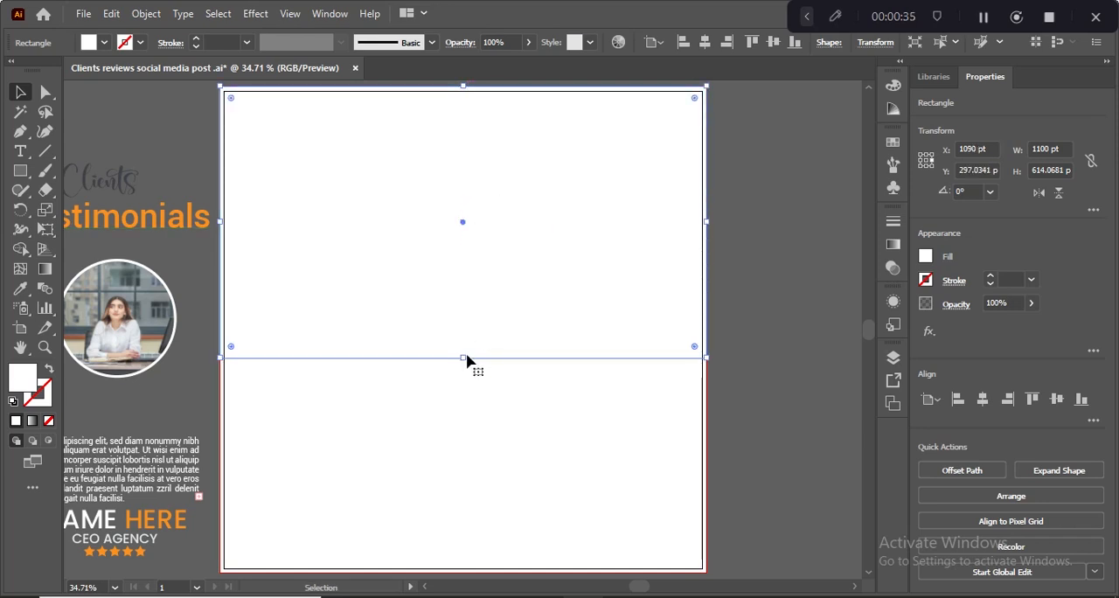
left_click_drag(462, 361, 452, 283)
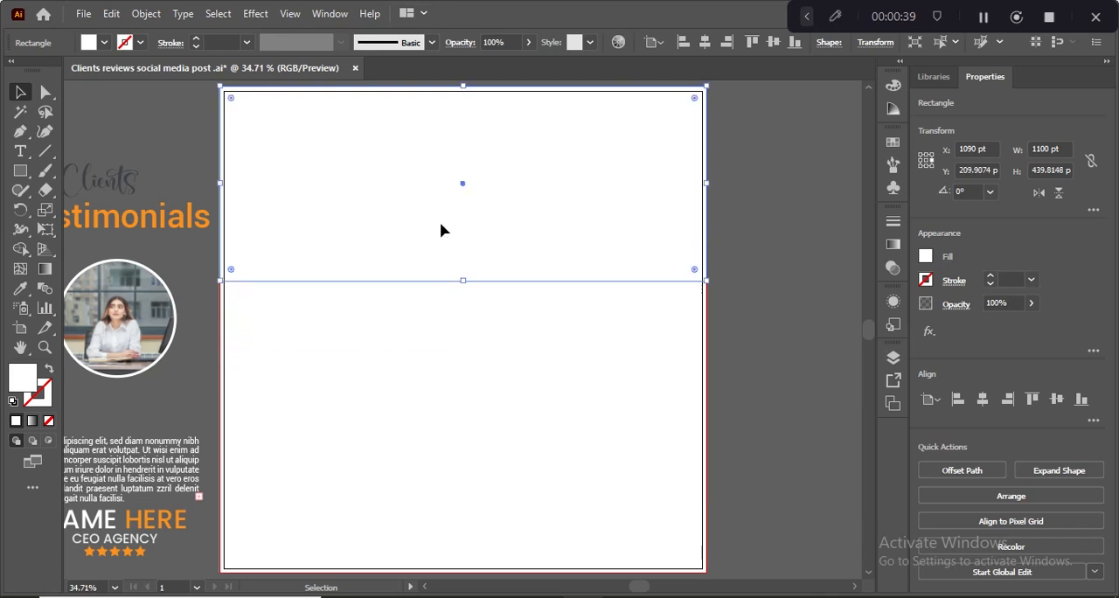
- Duplicate the rectangle down to the lower bleed edge and extend the copy's upper edge to meet the upper rectangle
left_click_drag(440, 228, 444, 291)
key("ctrl+z")
key("ctrl+shift+z")
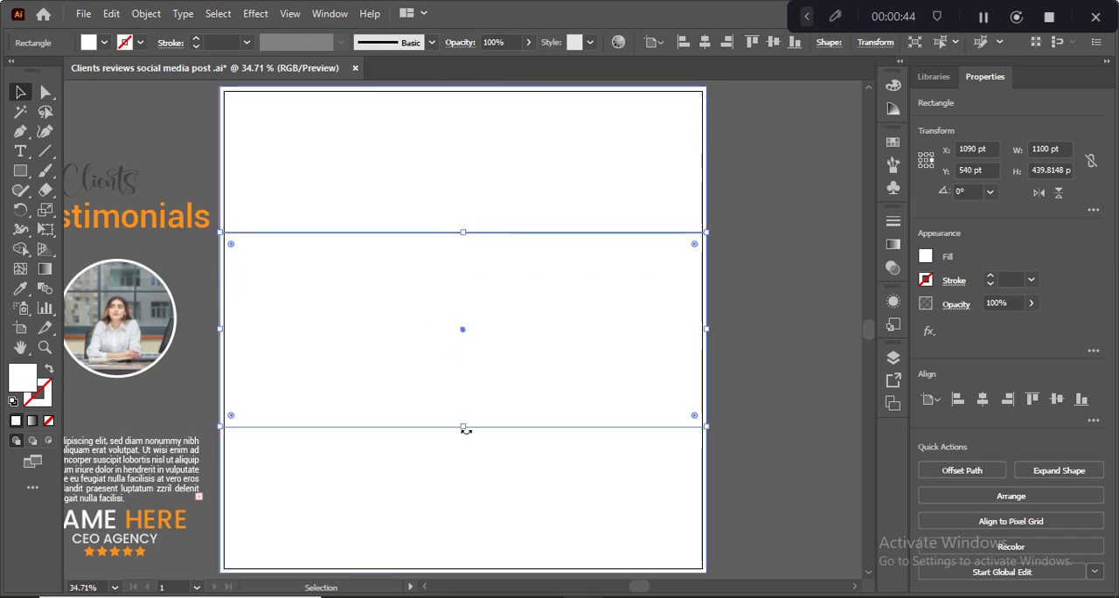
left_click_drag(464, 429, 460, 439)
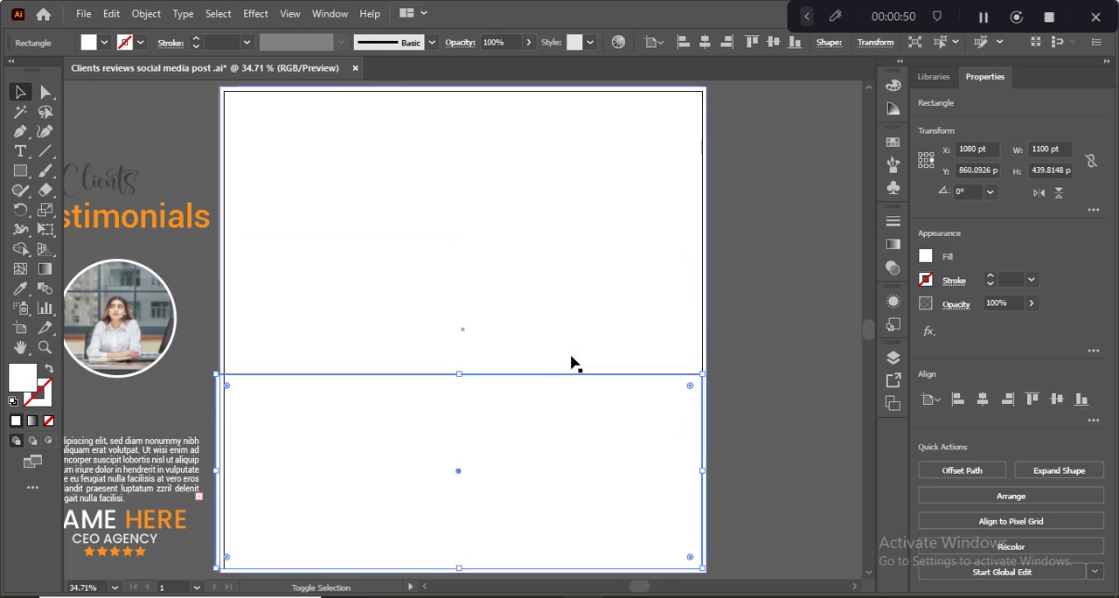
key("shift+Down")
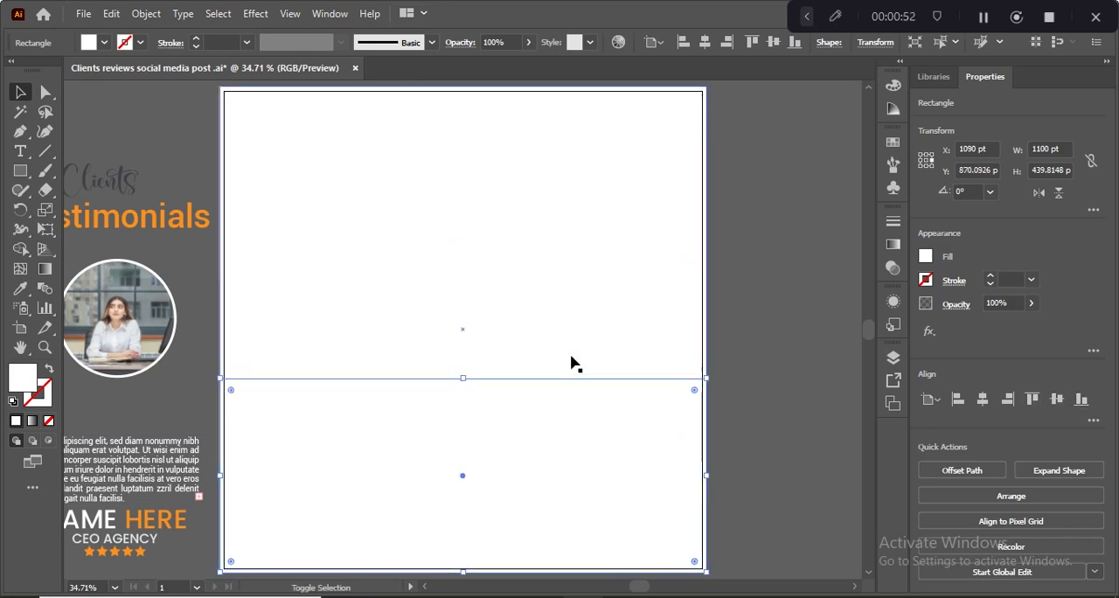
left_click_drag(463, 377, 463, 280)
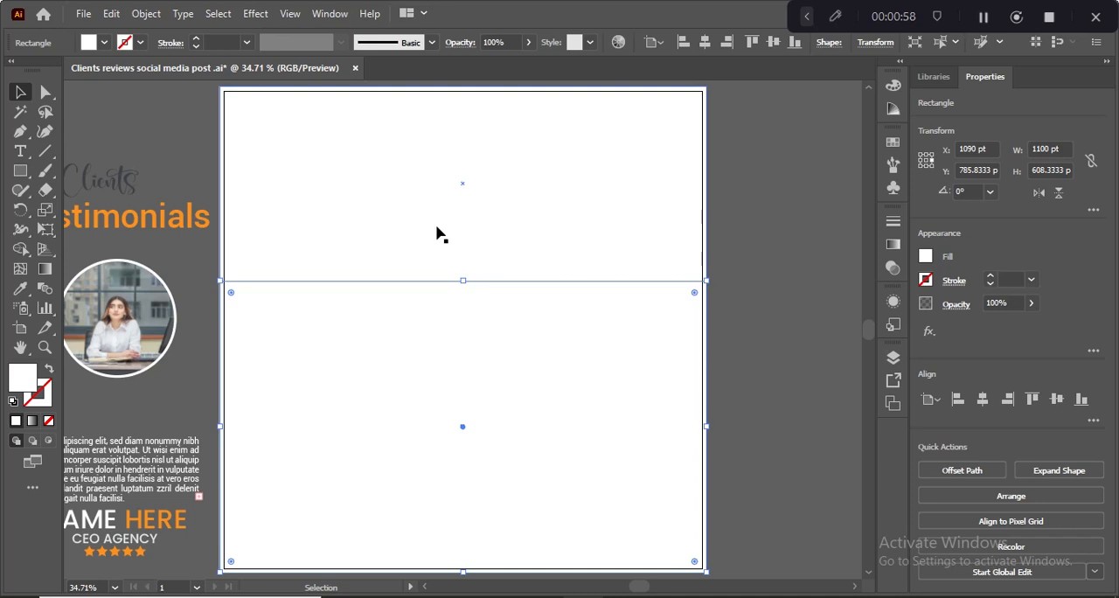
- Fill the upper rectangle with a light grey swatch
left_click(357, 194)
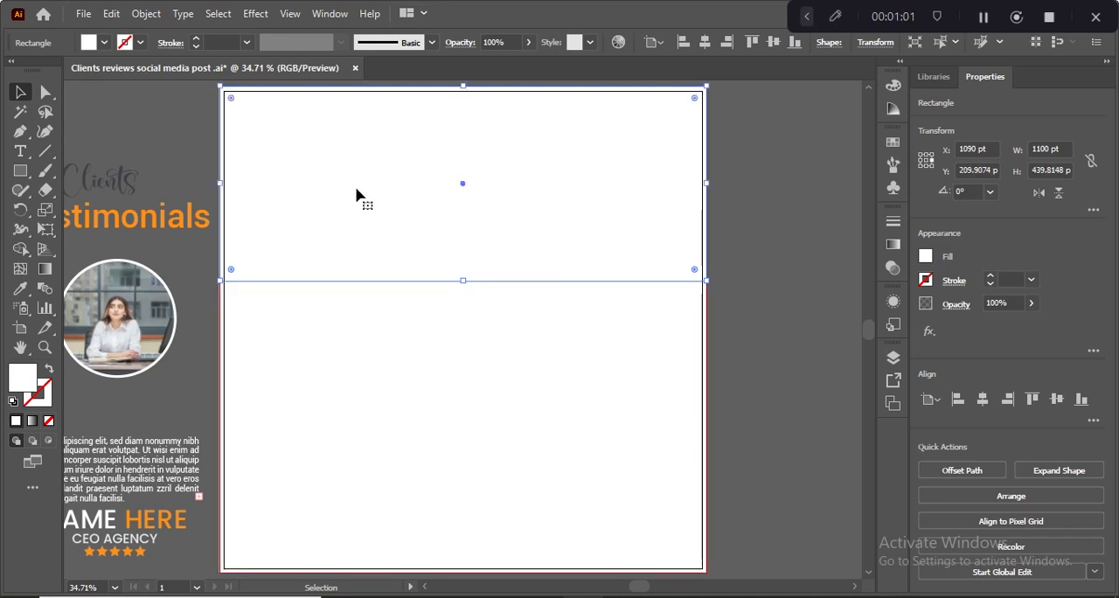
left_click(105, 42)
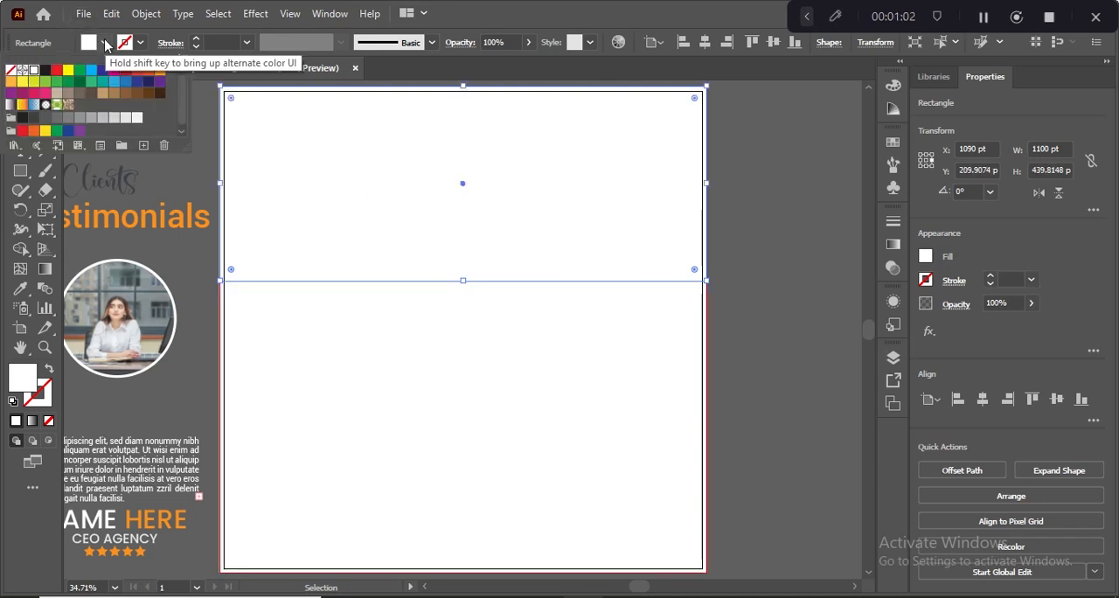
left_click(124, 118)
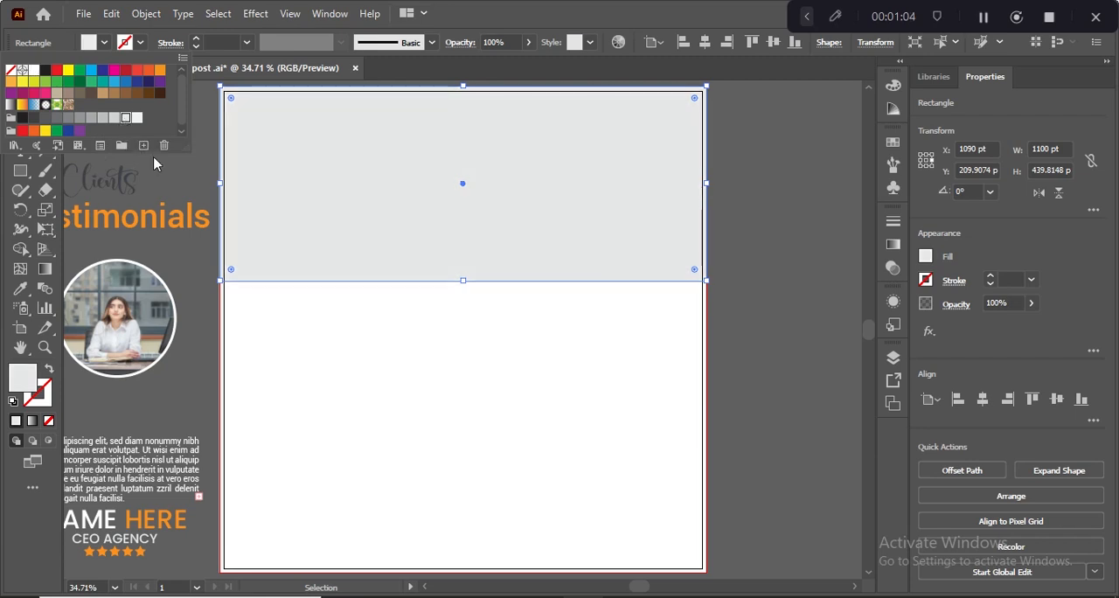
left_click(200, 174)
left_click(200, 174)
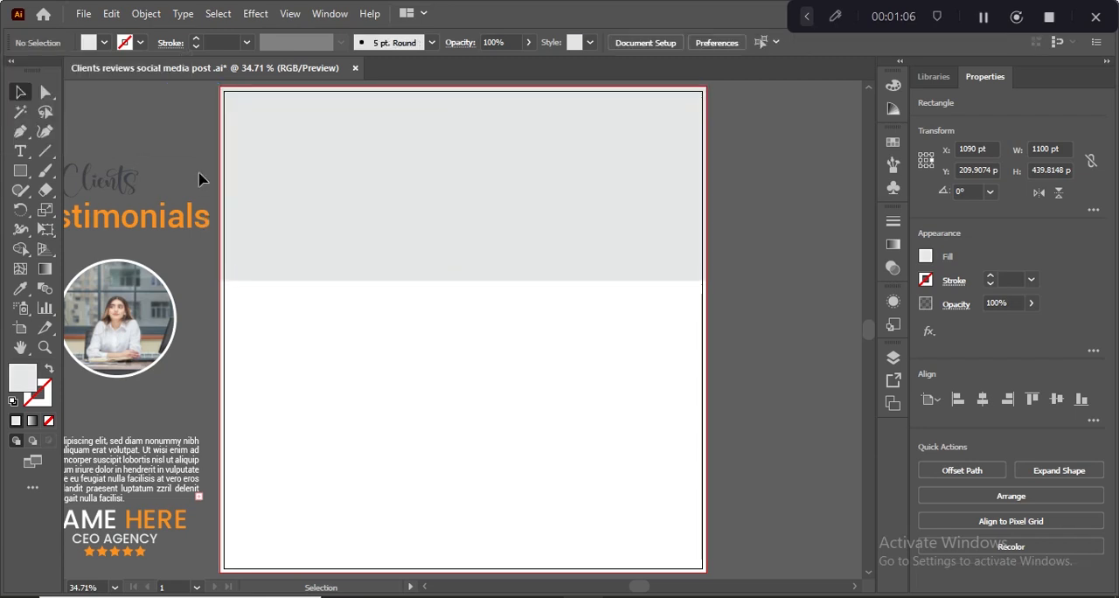
- Fill the lower rectangle with the dark color sampled from the "Clients" text using the Eyedropper
left_click(341, 297)
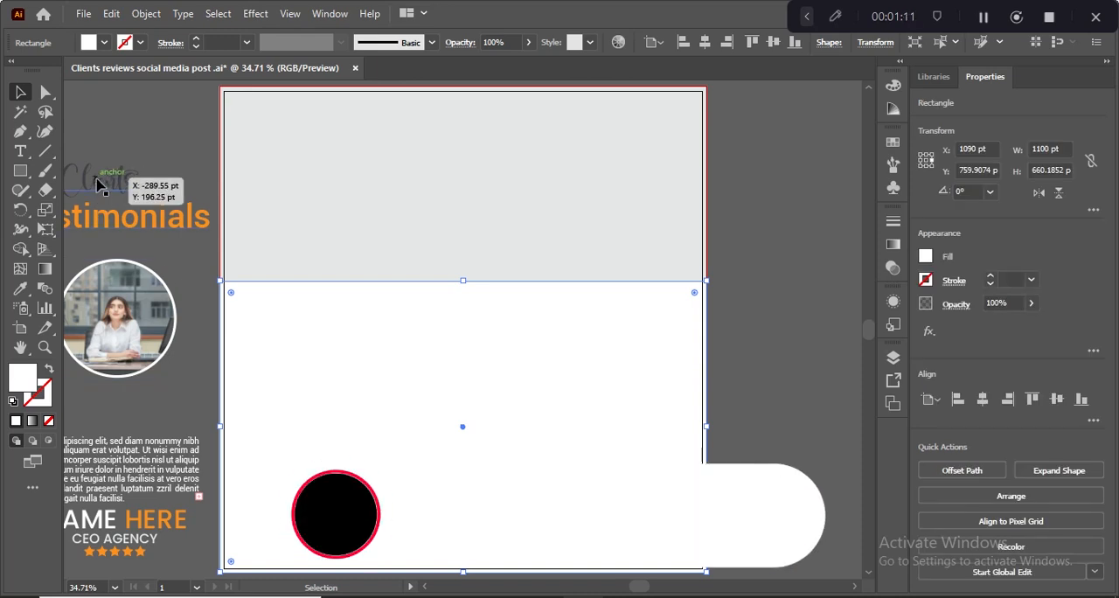
key("i")
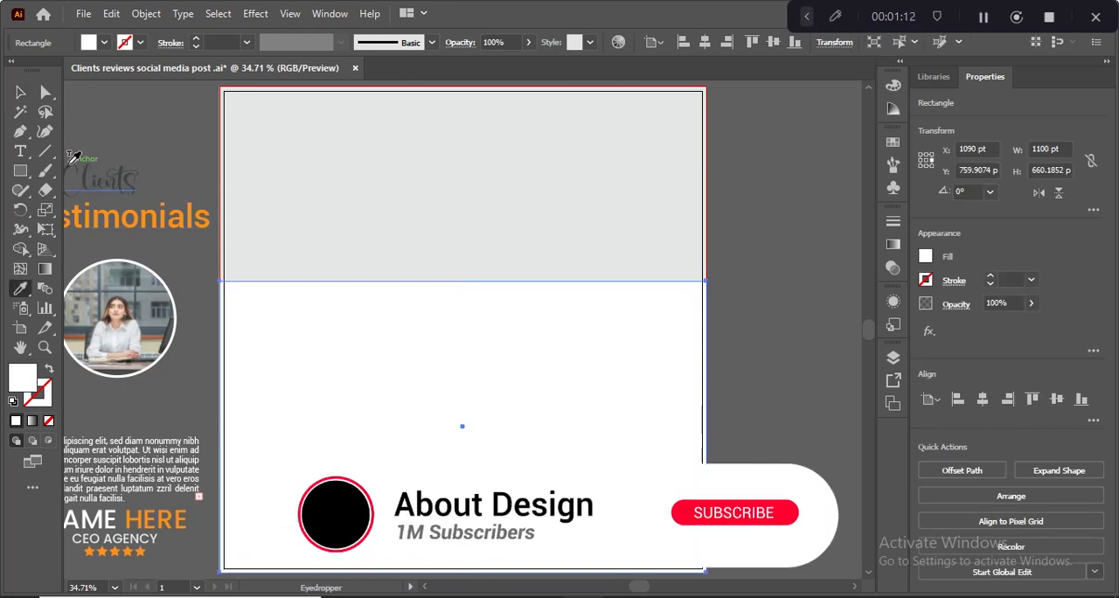
left_click(70, 159)
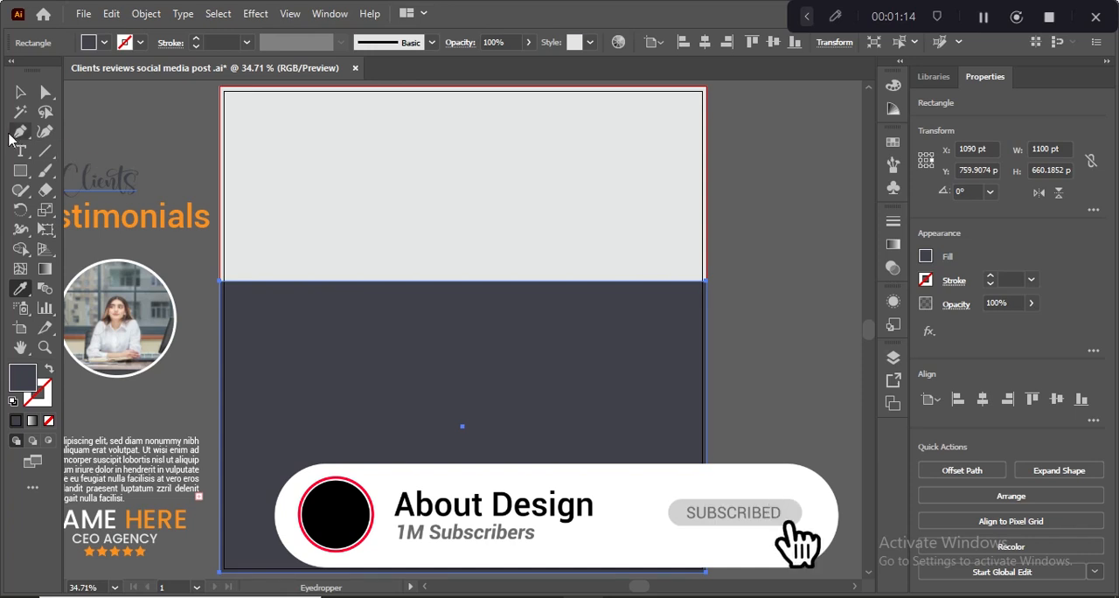
left_click(19, 92)
left_click(128, 112)
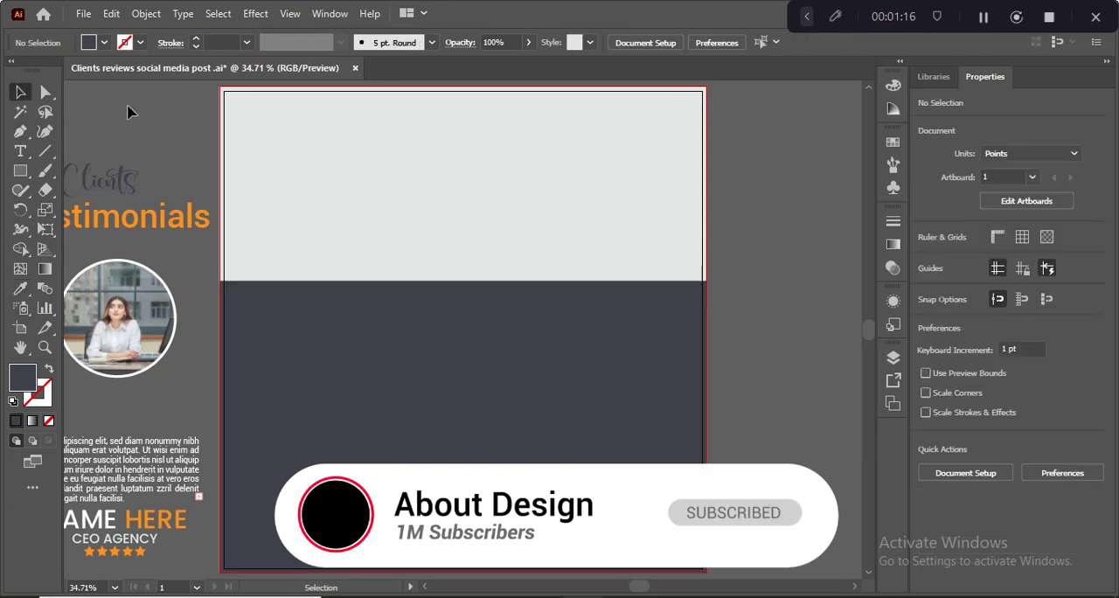
- Move the "Clients" text beside the artboard and bring the Testimonials title, portrait, paragraph and name block to the front
left_click(123, 168)
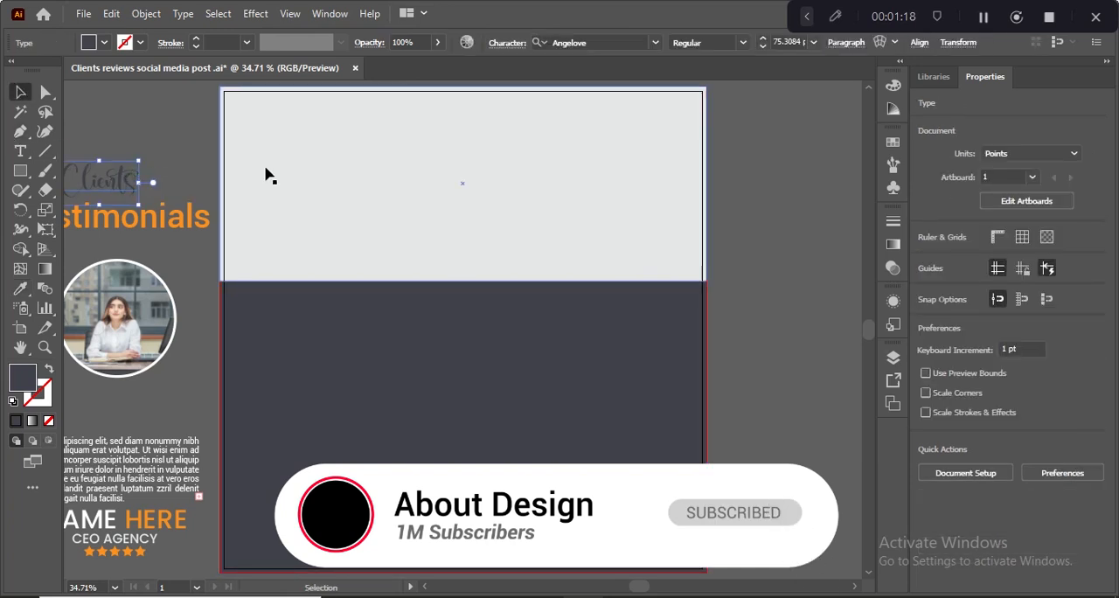
left_click_drag(293, 129, 181, 166)
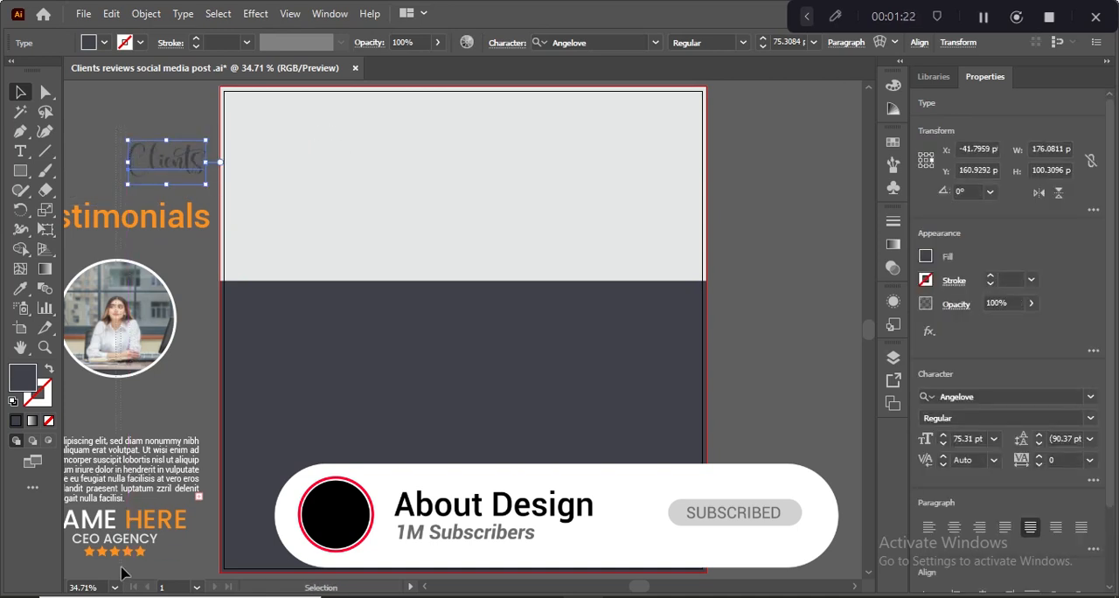
left_click_drag(122, 577, 105, 206)
right_click(107, 502)
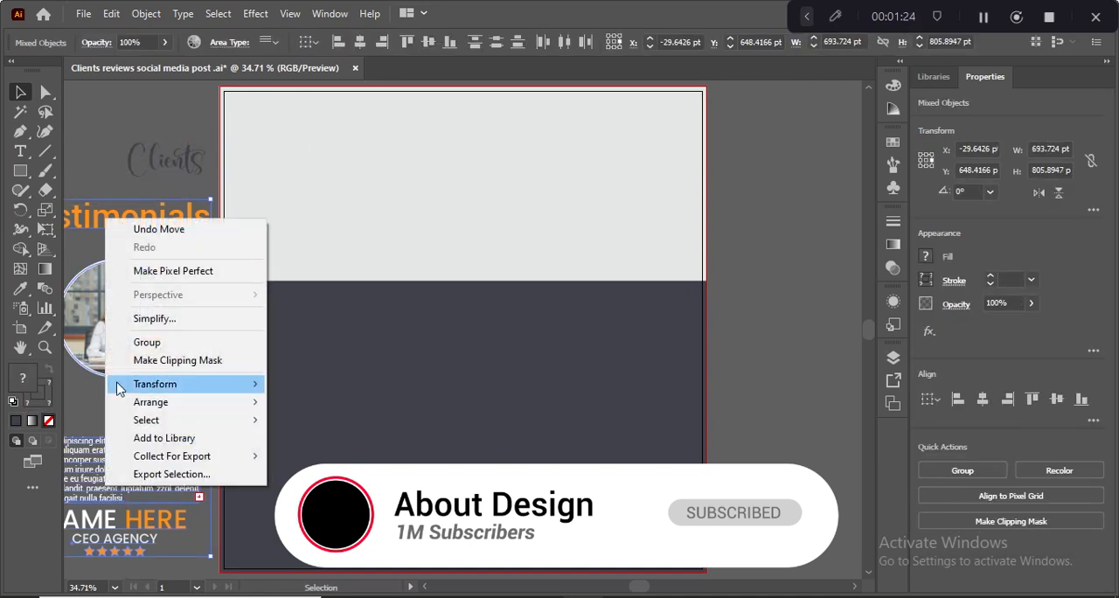
mouse_move(150, 402)
left_click(297, 397)
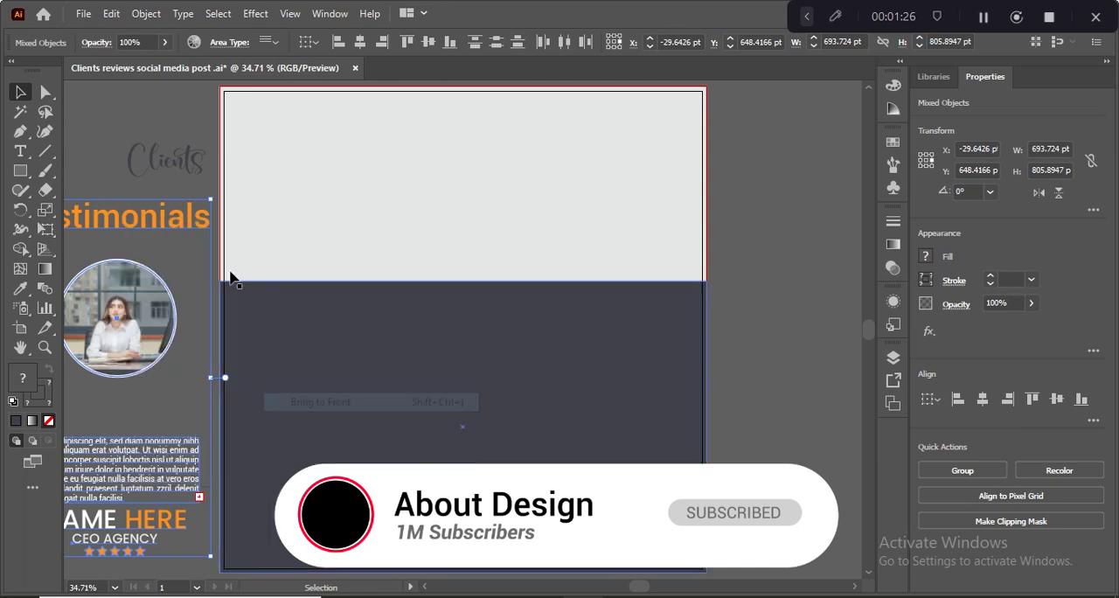
- Bring all the elements beside the artboard, including the "Clients" text, to the front
left_click_drag(131, 150, 442, 146)
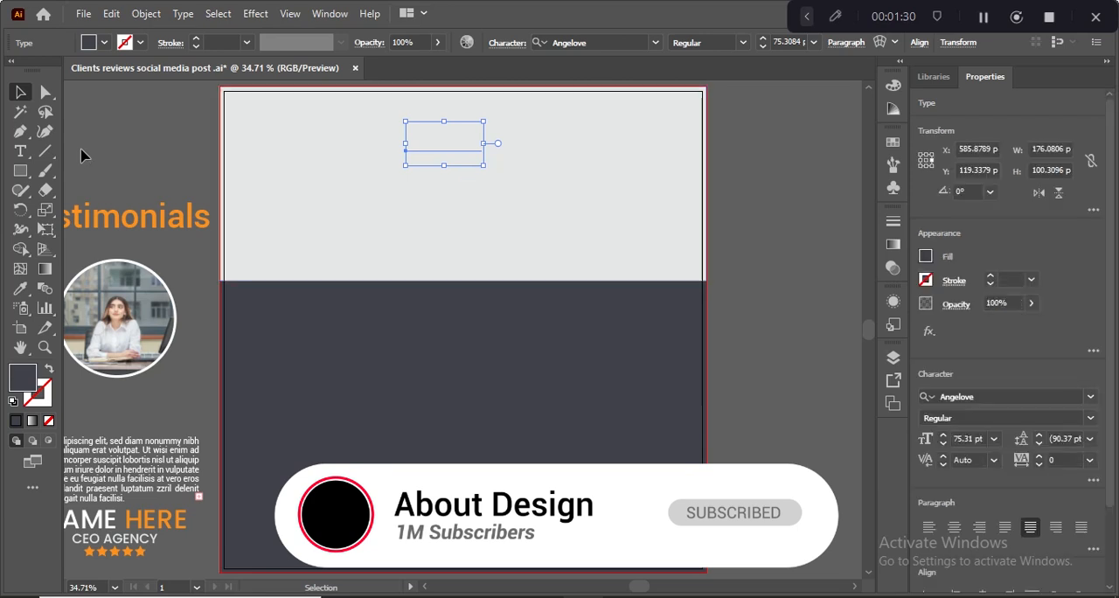
key("ctrl+z")
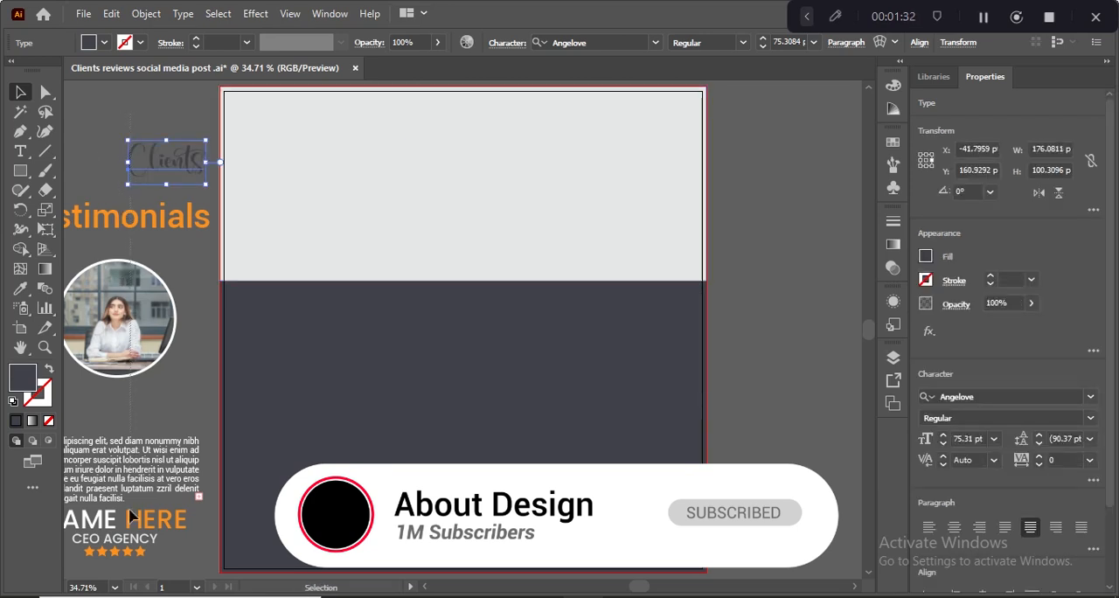
left_click_drag(122, 566, 229, 157)
right_click(115, 208)
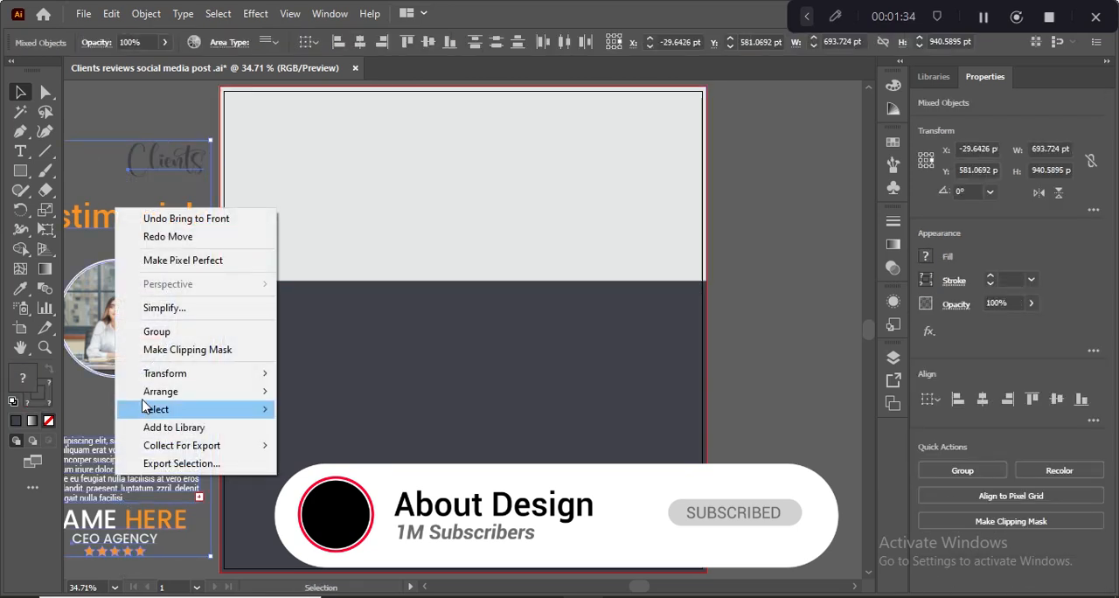
mouse_move(171, 395)
left_click(313, 391)
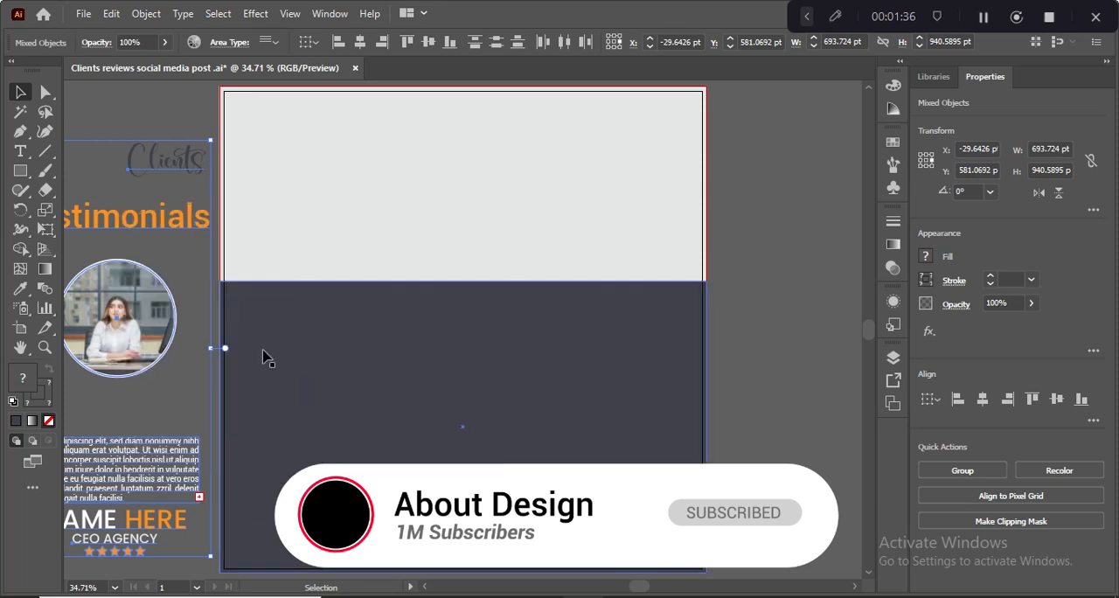
- Move the "Clients" text onto the light grey area and place the "Testimonials" title directly beneath it
left_click_drag(163, 157, 452, 144)
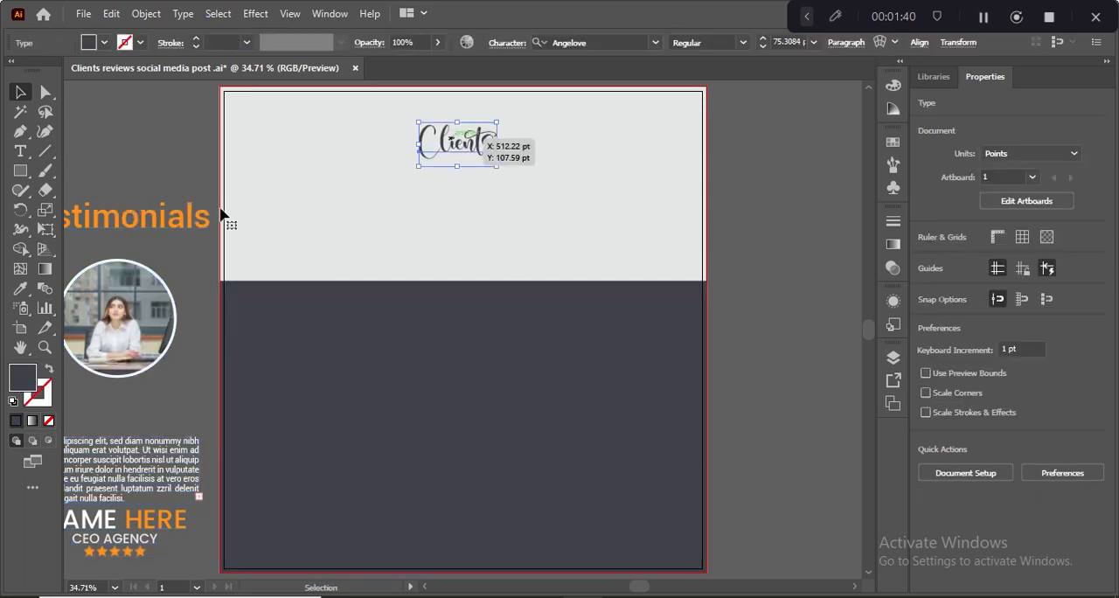
left_click_drag(129, 229, 463, 183)
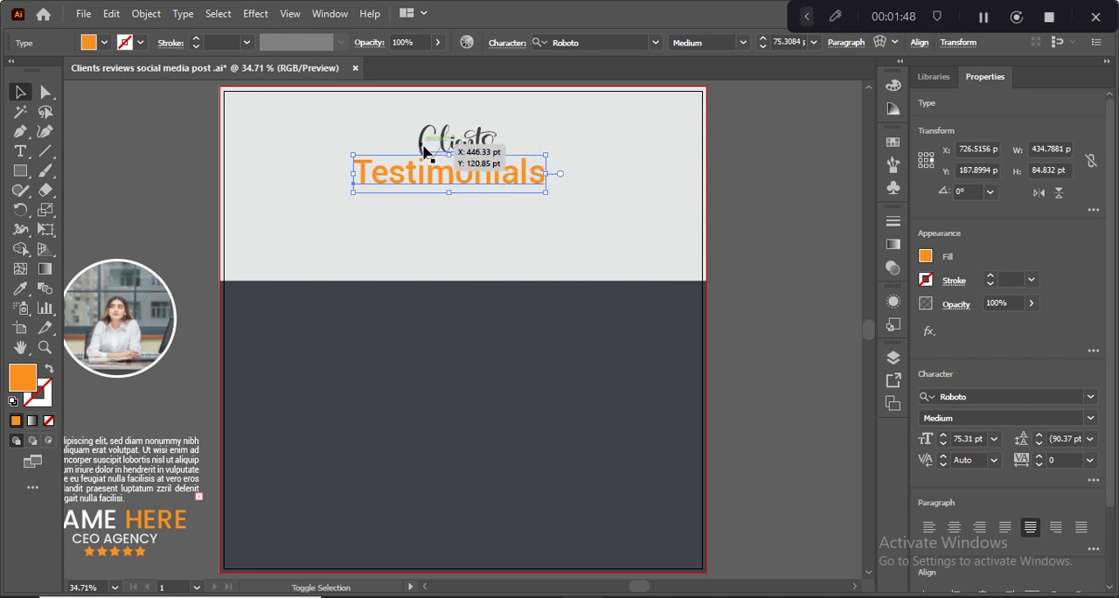
- Align the "Clients" and "Testimonials" texts by their horizontal centers and group them
left_click(423, 152, "shift")
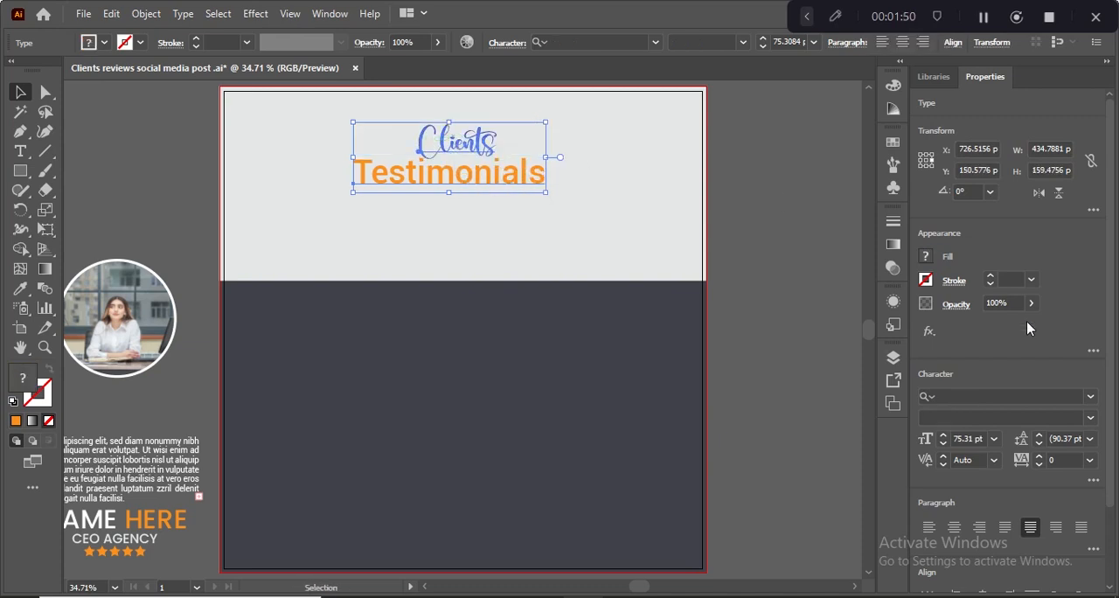
scroll(1025, 528, "down", 2)
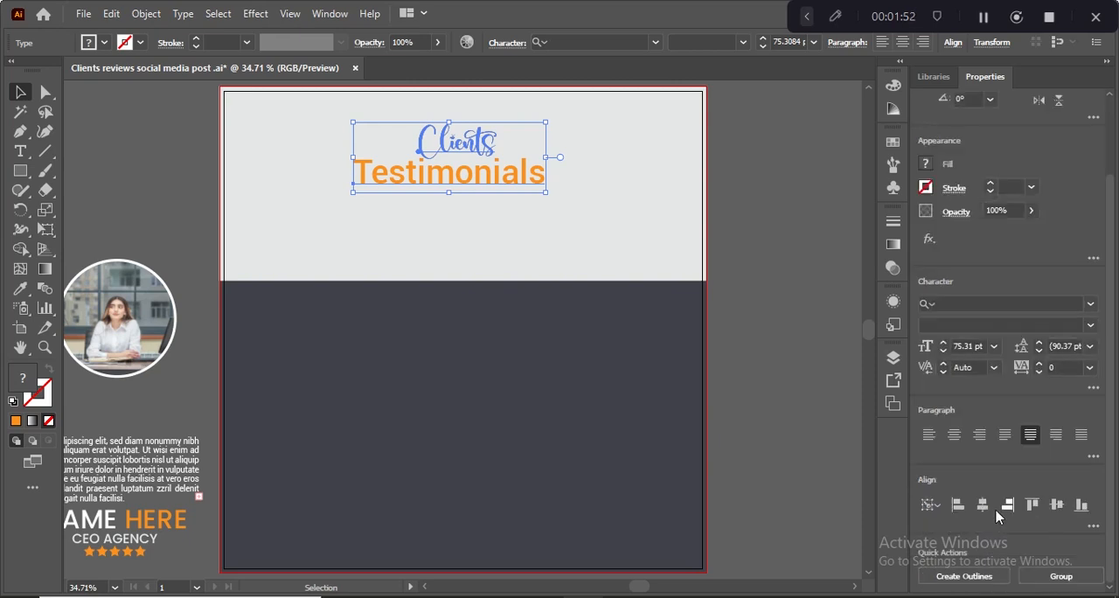
left_click(986, 512)
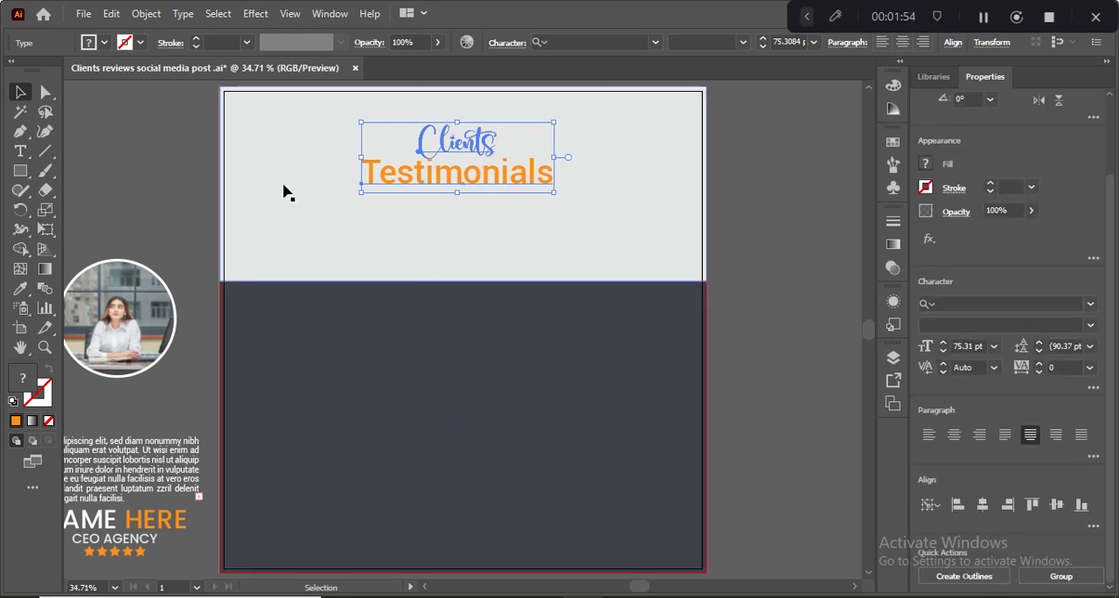
key("ctrl+g")
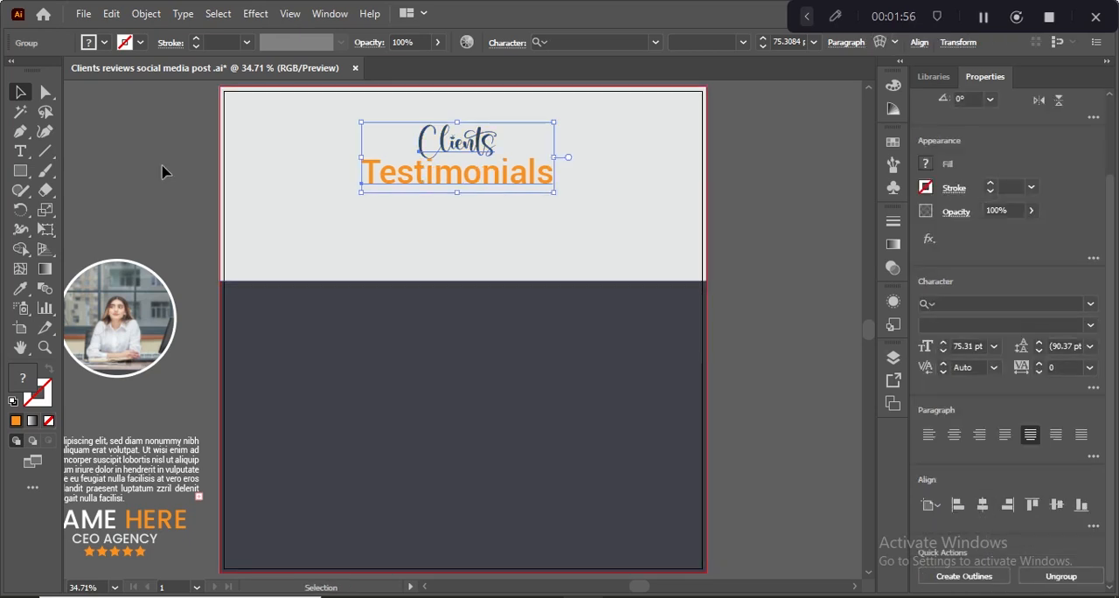
- Center the heading group horizontally on the artboard and place the circular portrait over the boundary between the grey and dark areas
left_click(979, 507)
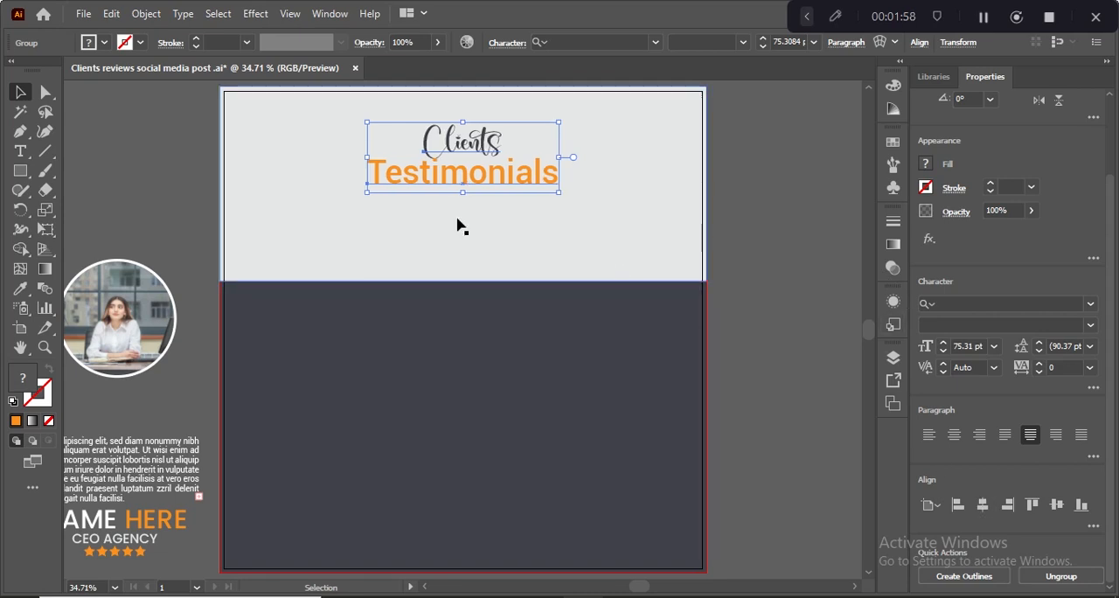
left_click(140, 181)
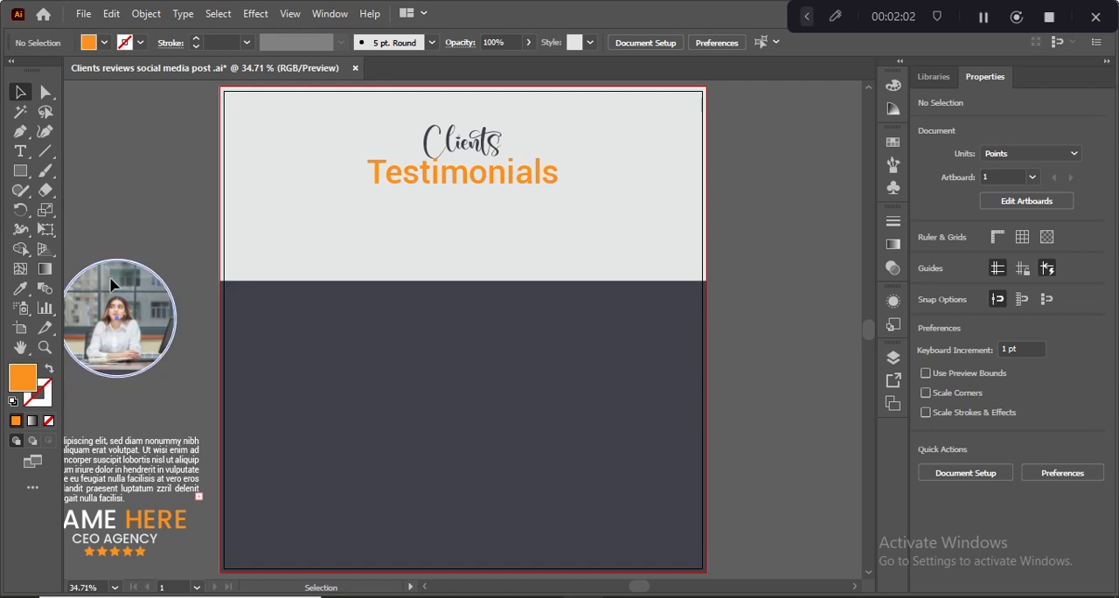
left_click_drag(111, 284, 455, 248)
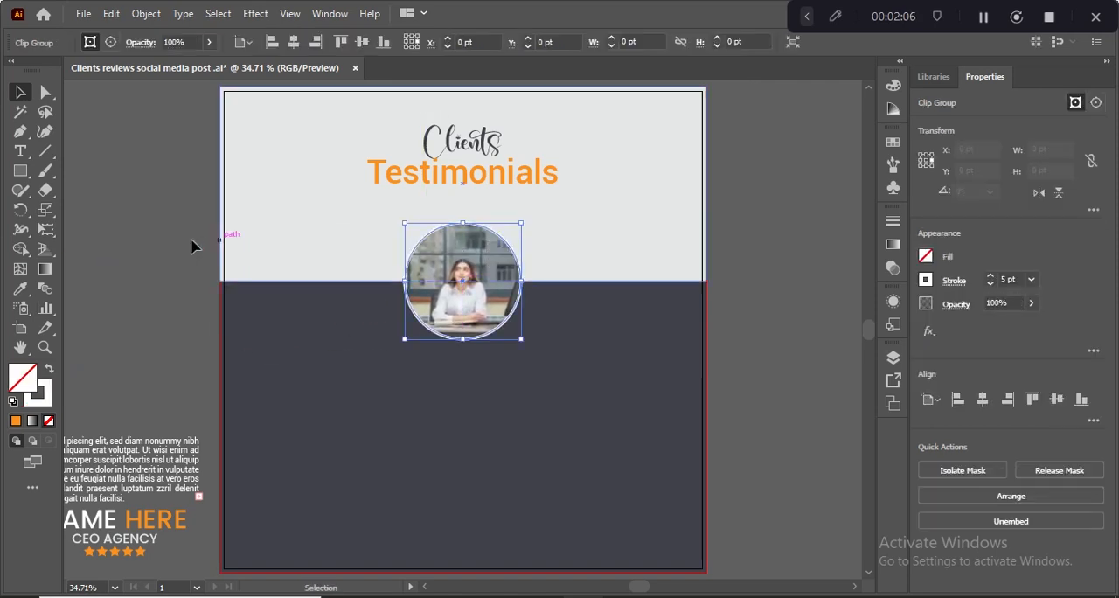
- Place the review paragraph centered below the portrait and the name block with the stars directly beneath the paragraph
left_click_drag(151, 461, 561, 373)
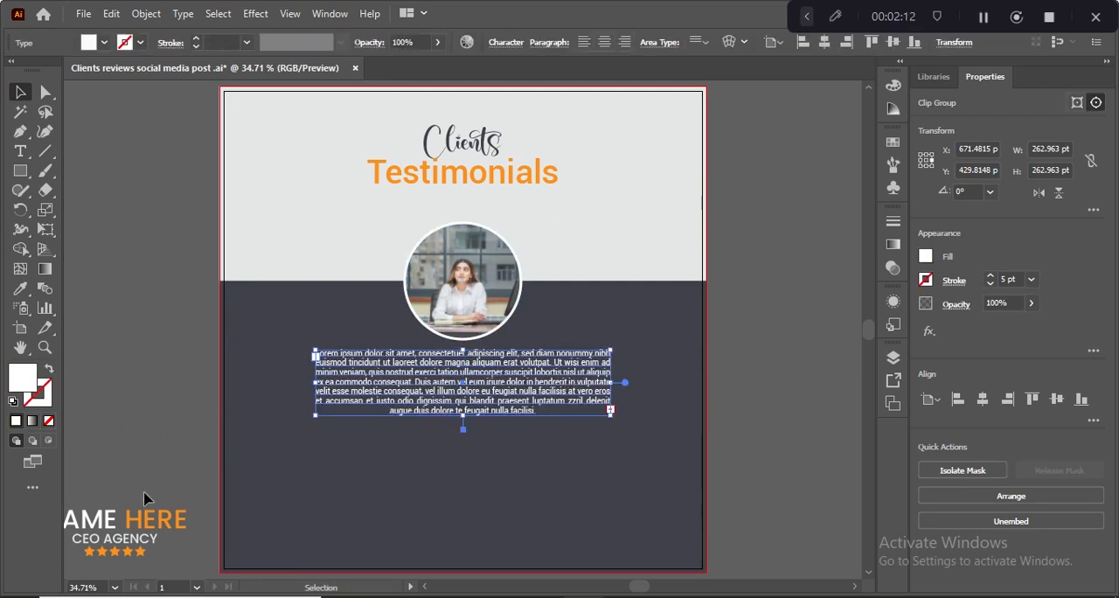
left_click_drag(145, 498, 481, 444)
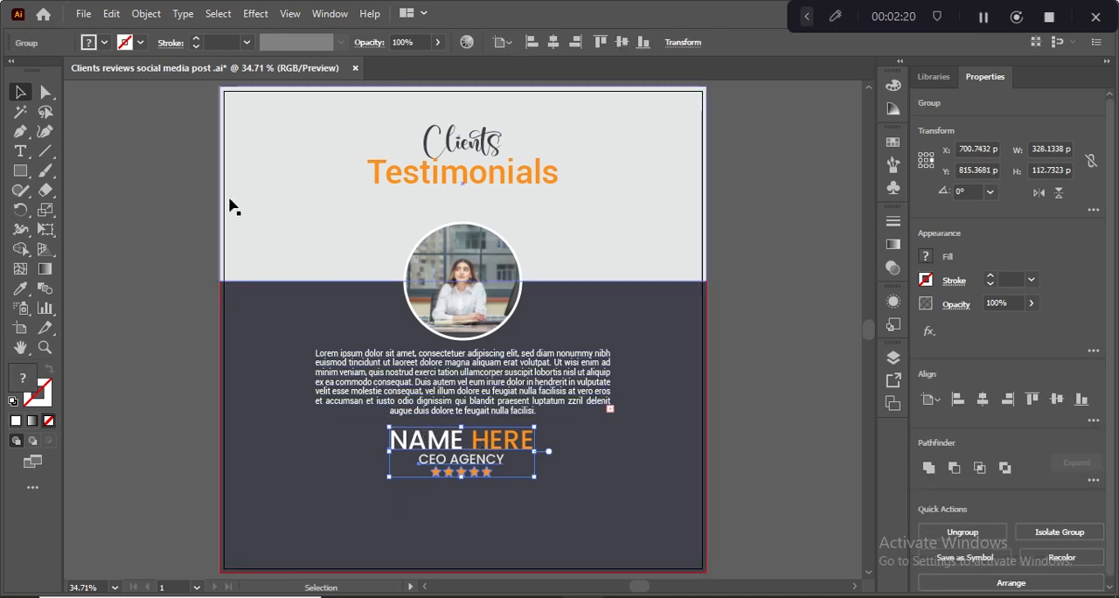
left_click(111, 192)
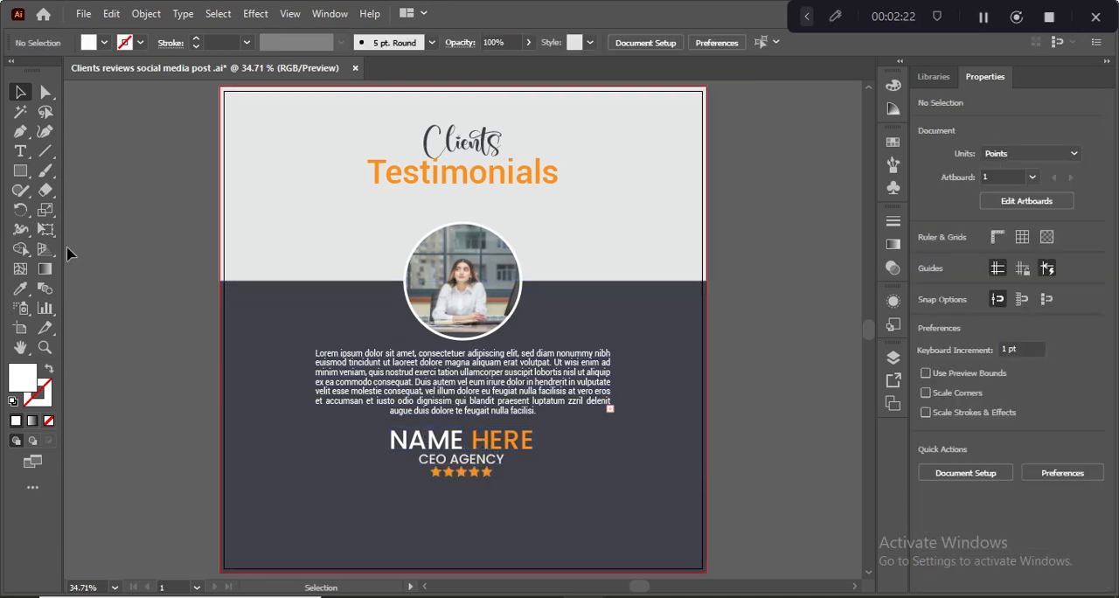
left_click(20, 171)
left_click_drag(259, 108, 319, 187)
key("ctrl+z")
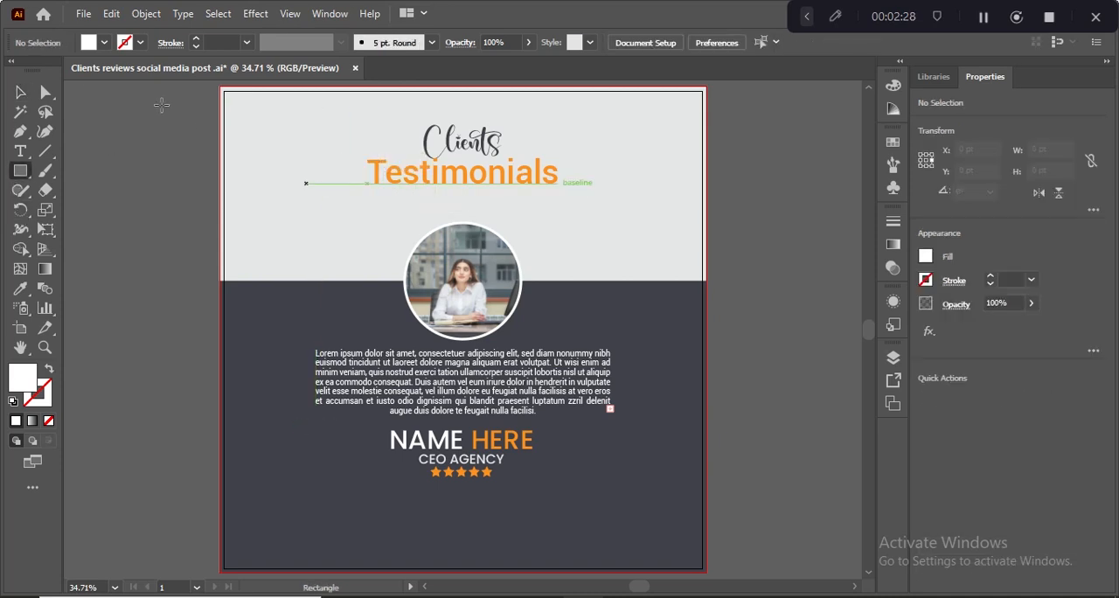
left_click(20, 92)
scroll(358, 94, "up", 1)
left_click_drag(367, 72, 426, 116)
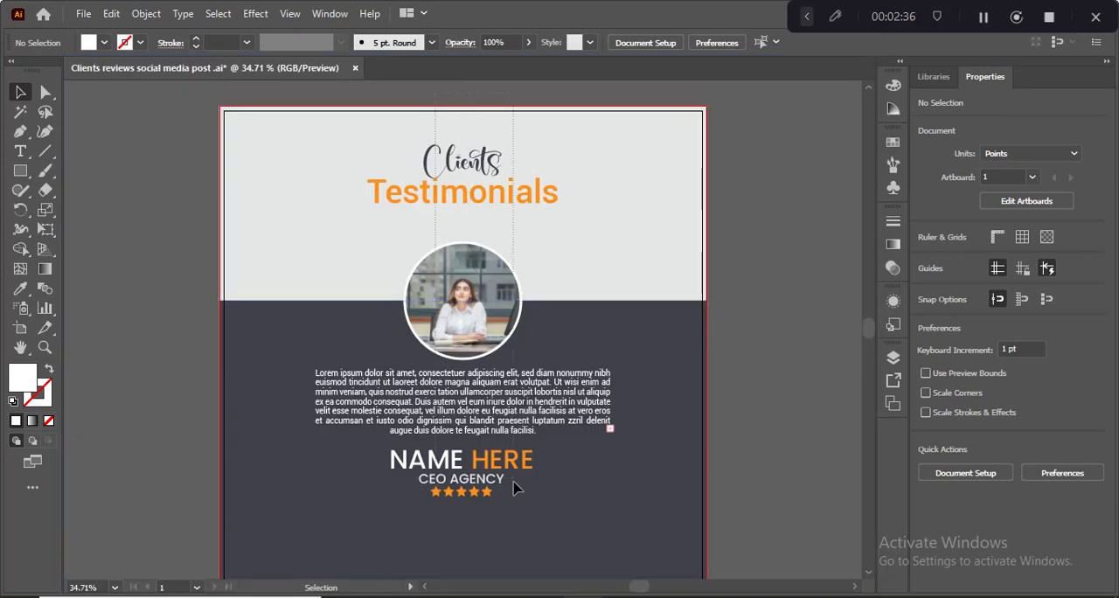
key("ctrl+a")
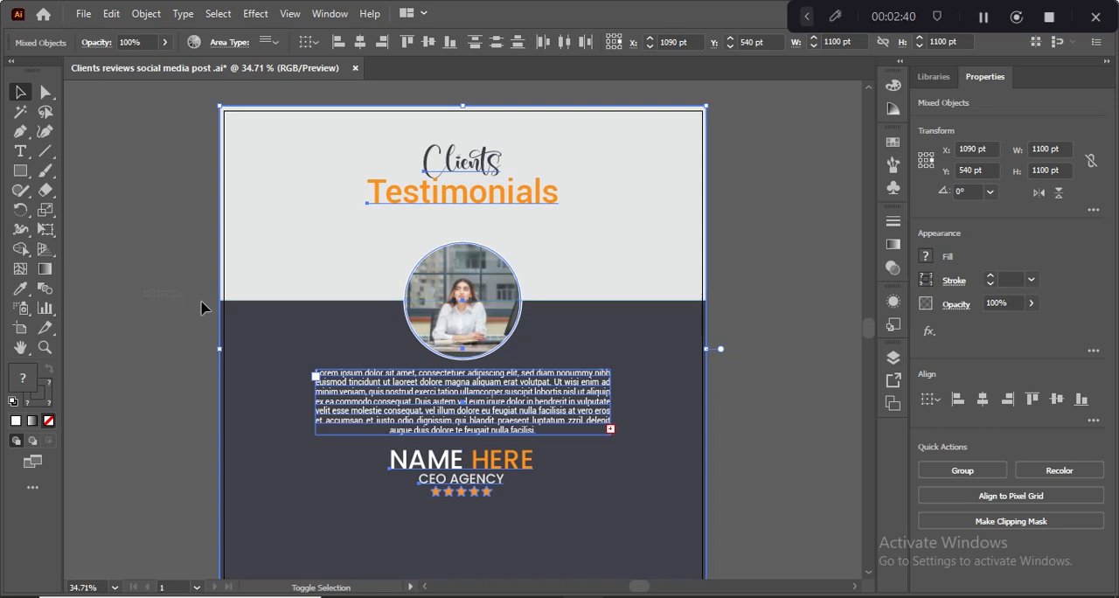
left_click(160, 251)
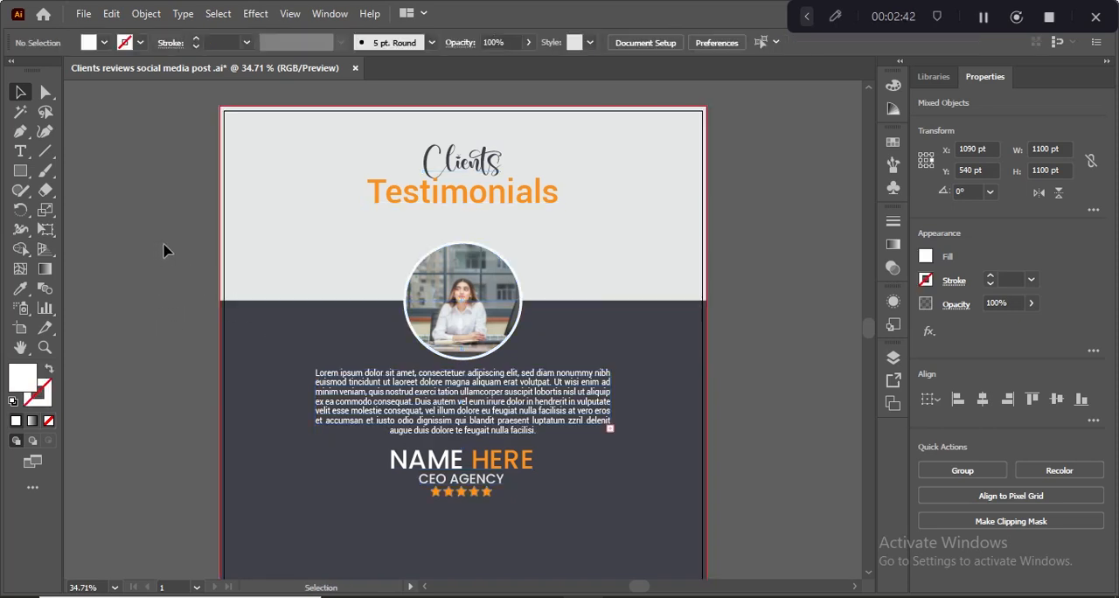
- Group the heading, portrait, review paragraph and name block, and center the group vertically on the artboard
left_click(459, 172)
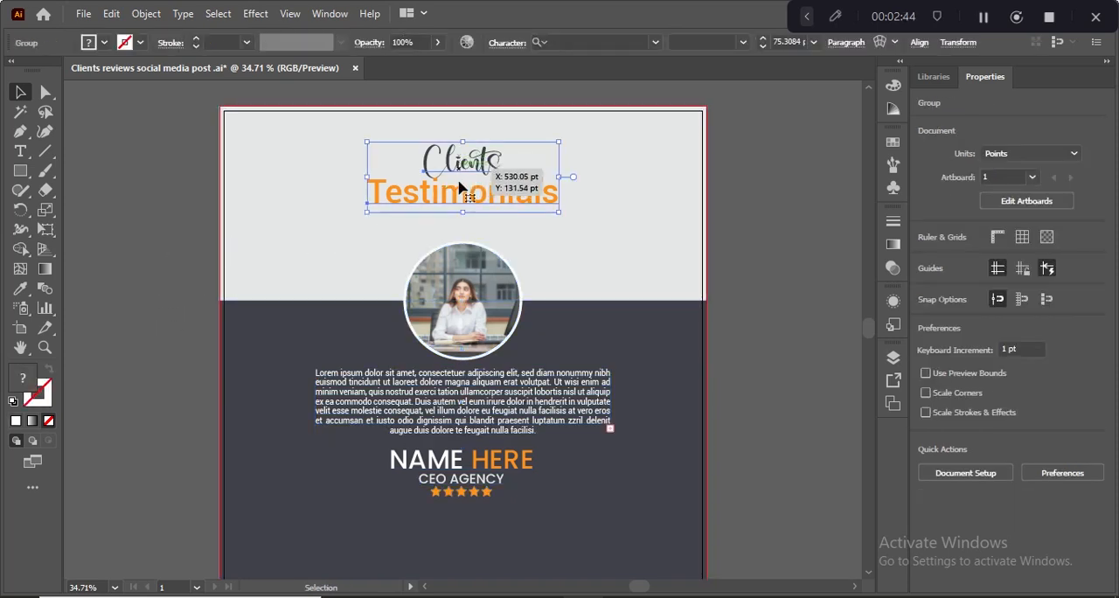
left_click(468, 194, "shift")
left_click(463, 278, "shift")
left_click(456, 382, "shift")
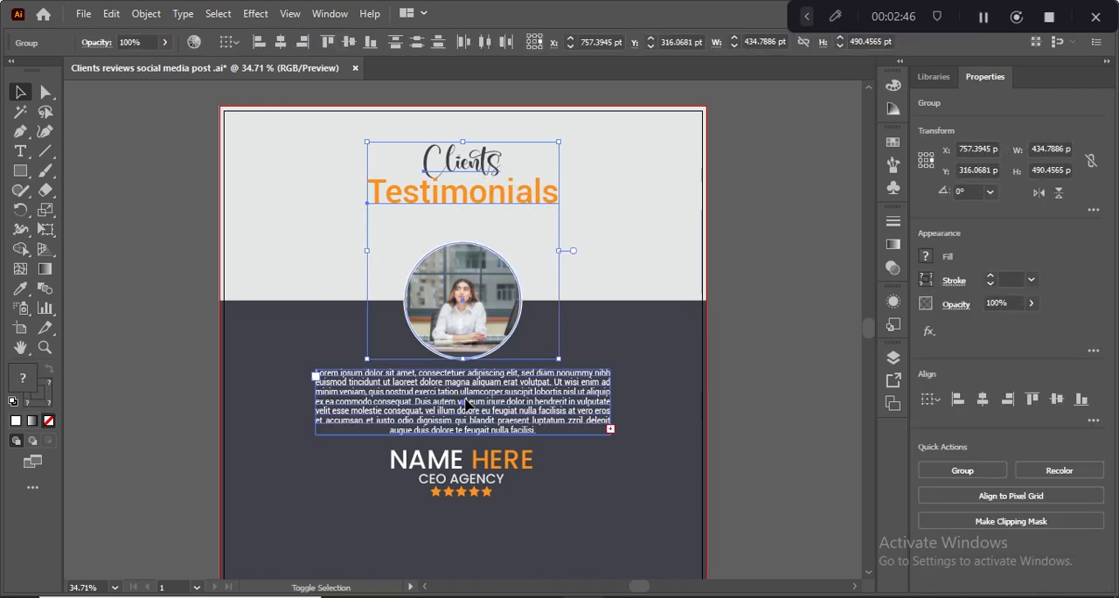
left_click(460, 474, "shift")
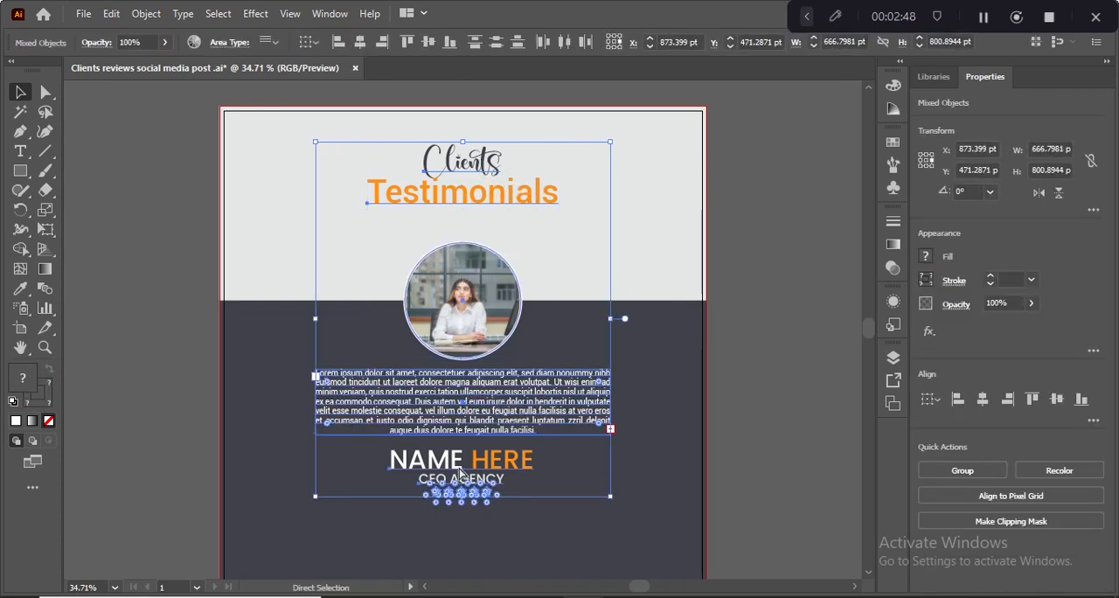
key("ctrl+g")
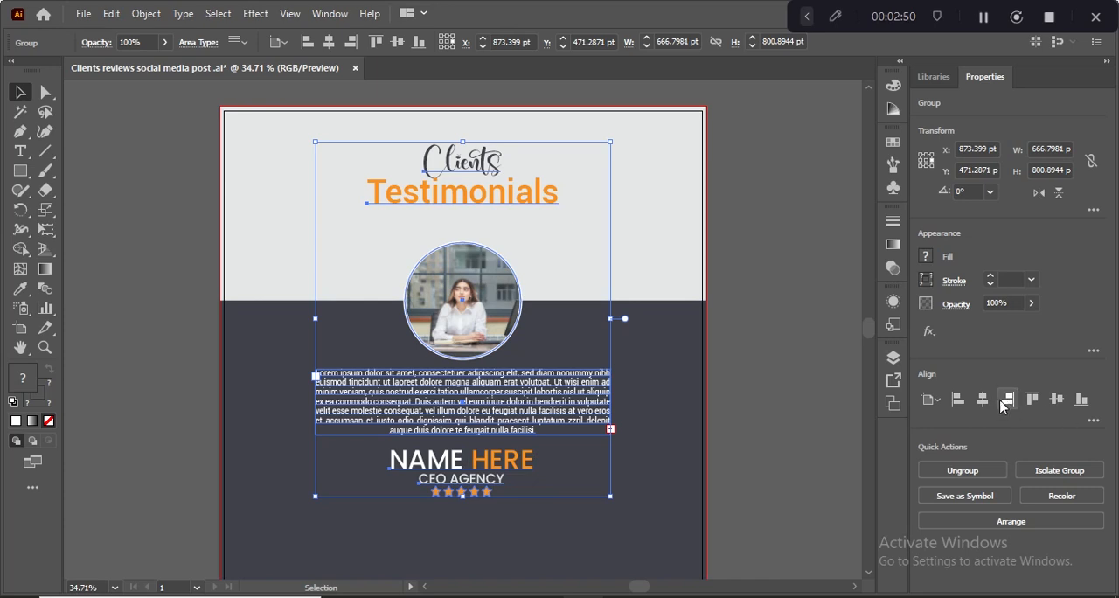
left_click(1057, 399)
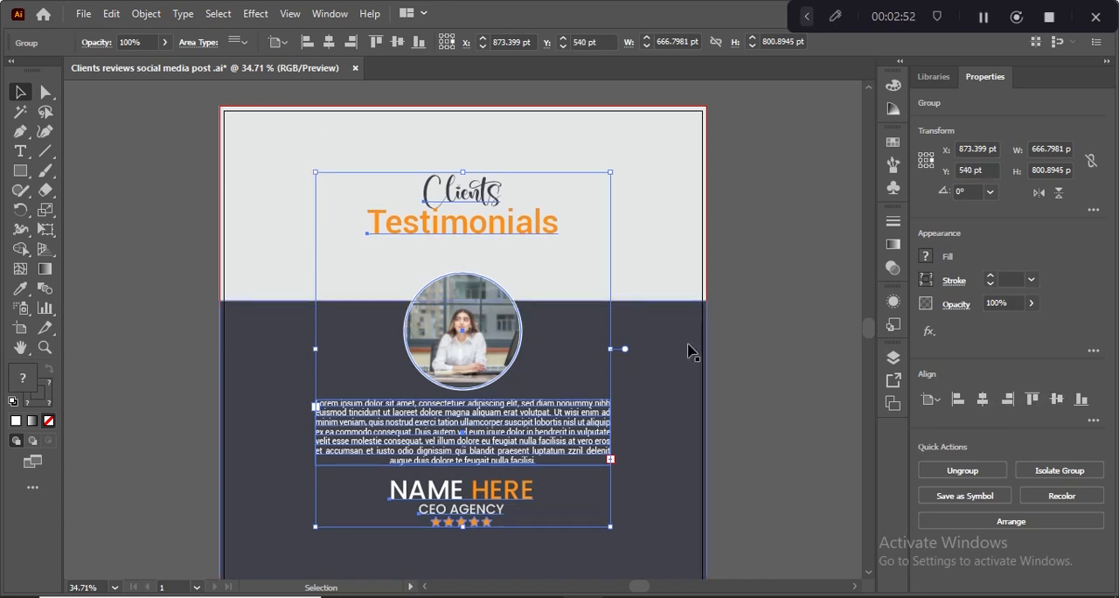
left_click(125, 265)
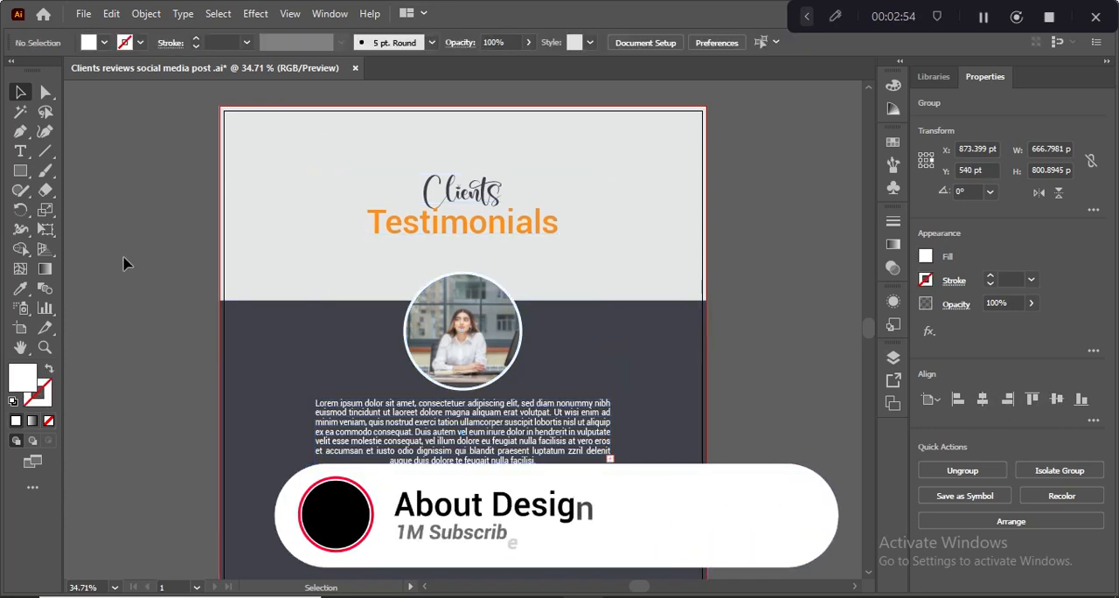
- Move the portrait inside the group up by 70 pt, close beneath the "Testimonials" title
double_click(462, 312)
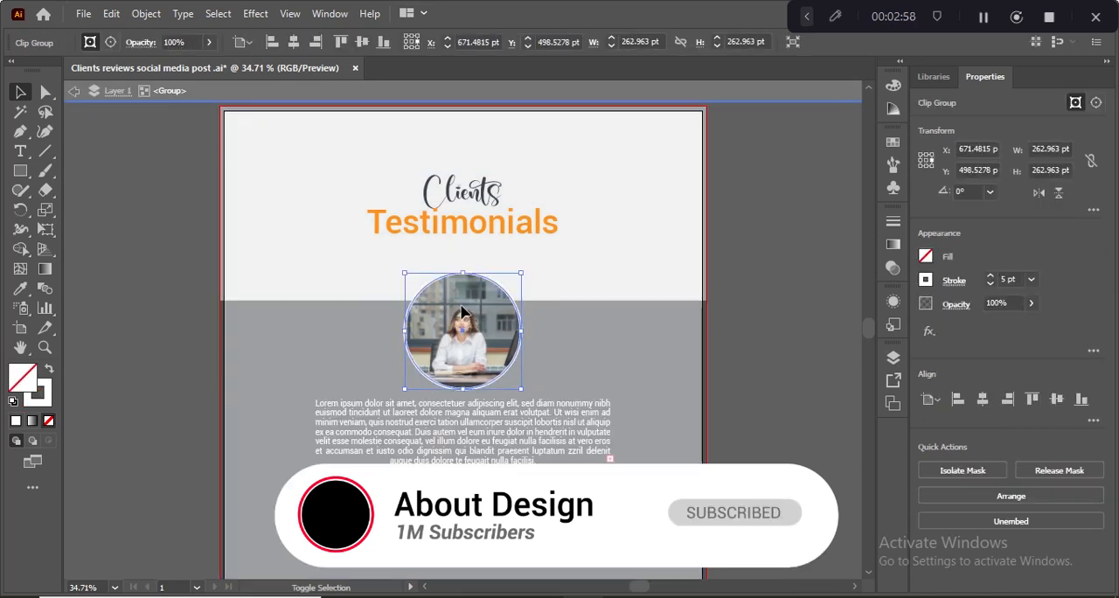
key("shift+Up")
key("shift+Up")
key("shift+Up")
key("shift+Up")
key("shift+Up")
key("shift+Up")
key("shift+Up")
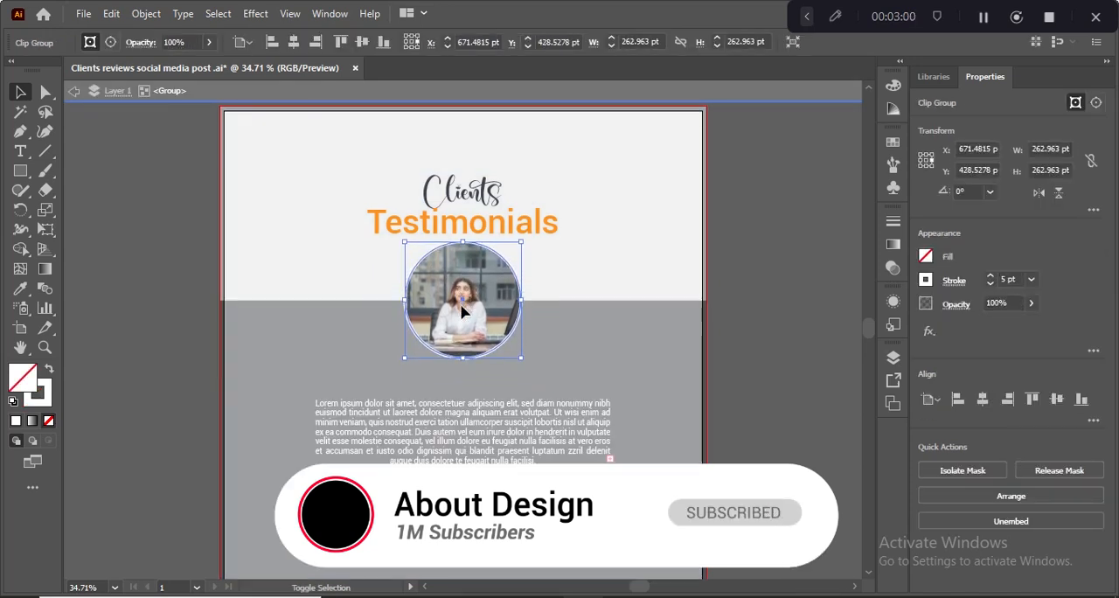
double_click(111, 341)
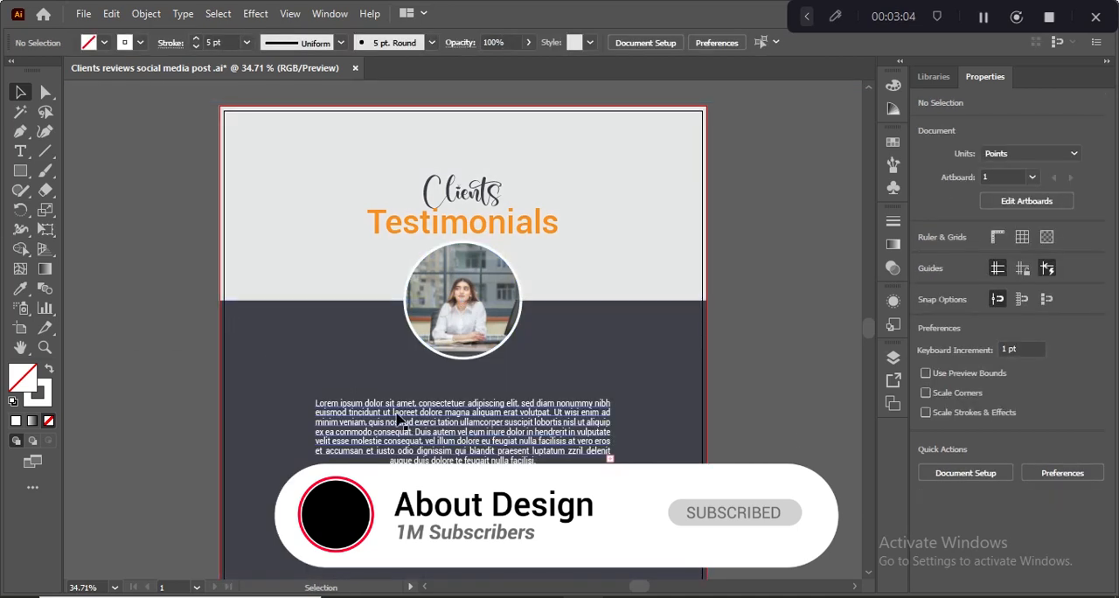
- Move the portrait inside the group down by 50 pt, between the title and the review paragraph
left_click(455, 330)
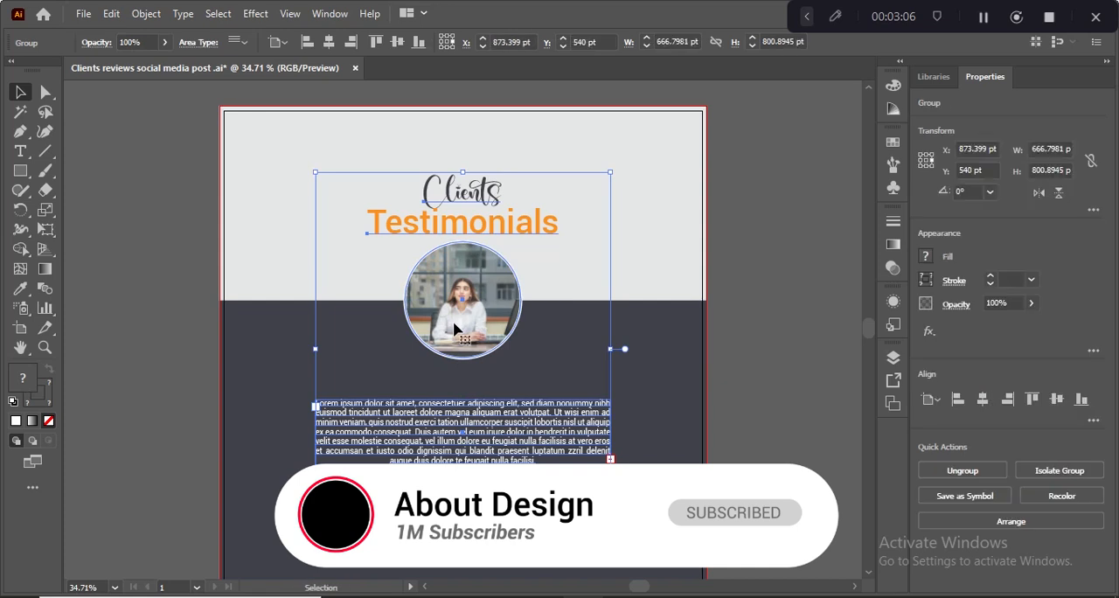
double_click(454, 327)
left_click(454, 327)
key("shift+Down")
key("shift+Down")
key("shift+Down")
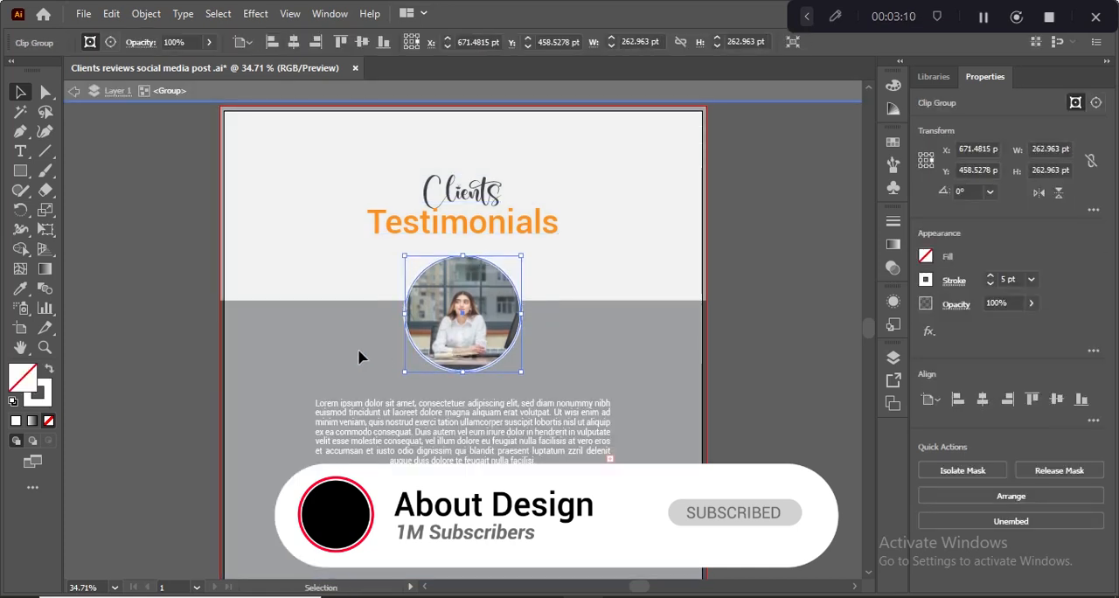
key("shift+Down")
key("shift+Down")
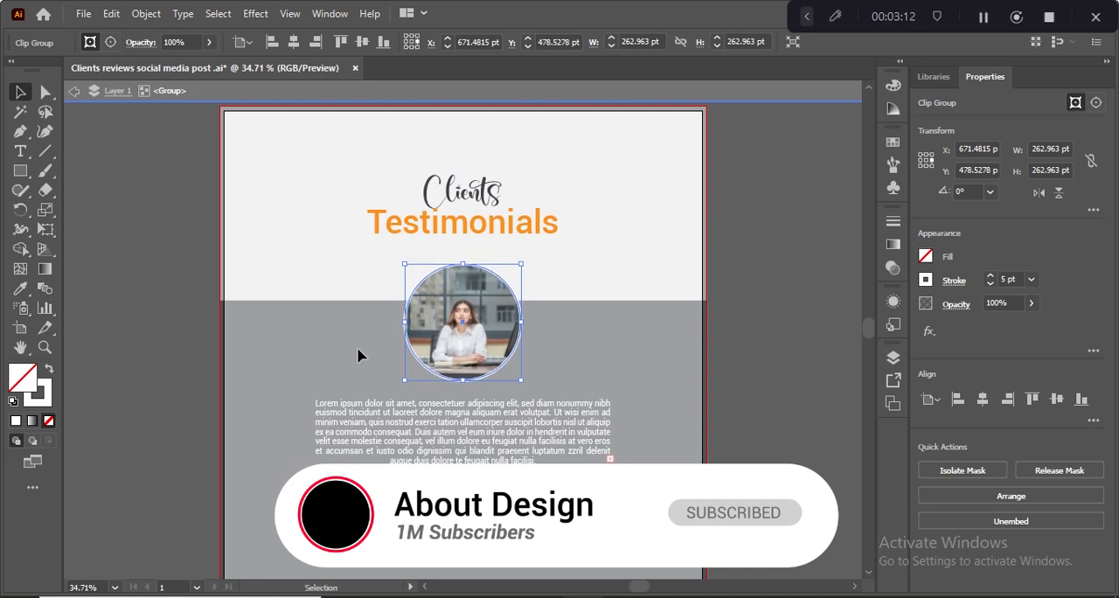
left_click(341, 326)
double_click(184, 255)
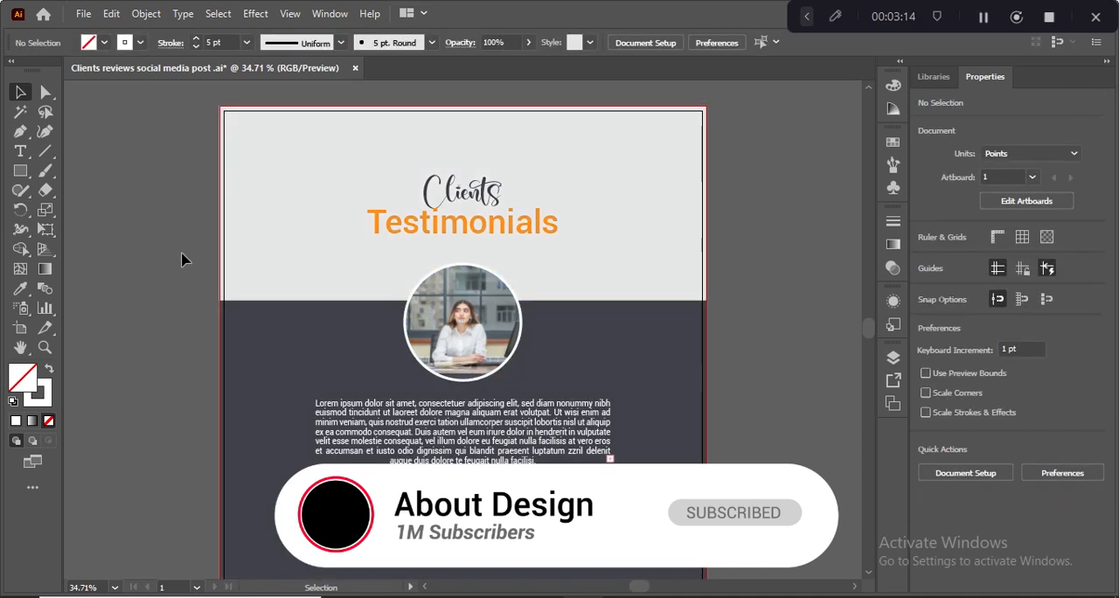
- Lower the dark rectangle's upper edge to the portrait's center and extend the light grey rectangle down to meet it
left_click(295, 301)
left_click(350, 334)
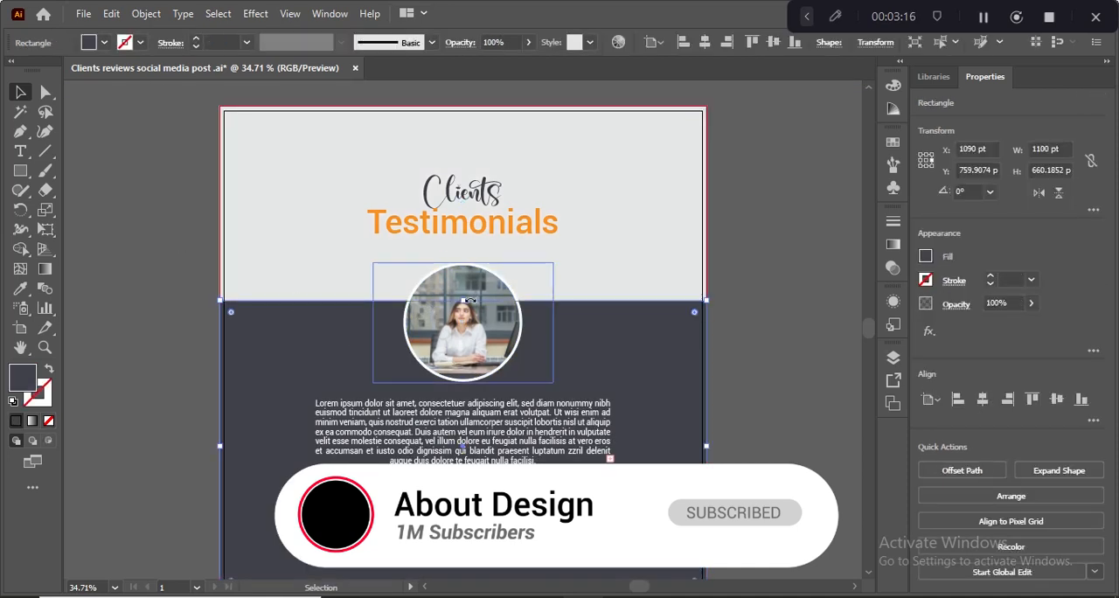
mouse_move(464, 303)
left_mouse_down()
mouse_move(463, 324)
mouse_move(451, 321)
mouse_move(463, 322)
left_mouse_up()
left_click(320, 289)
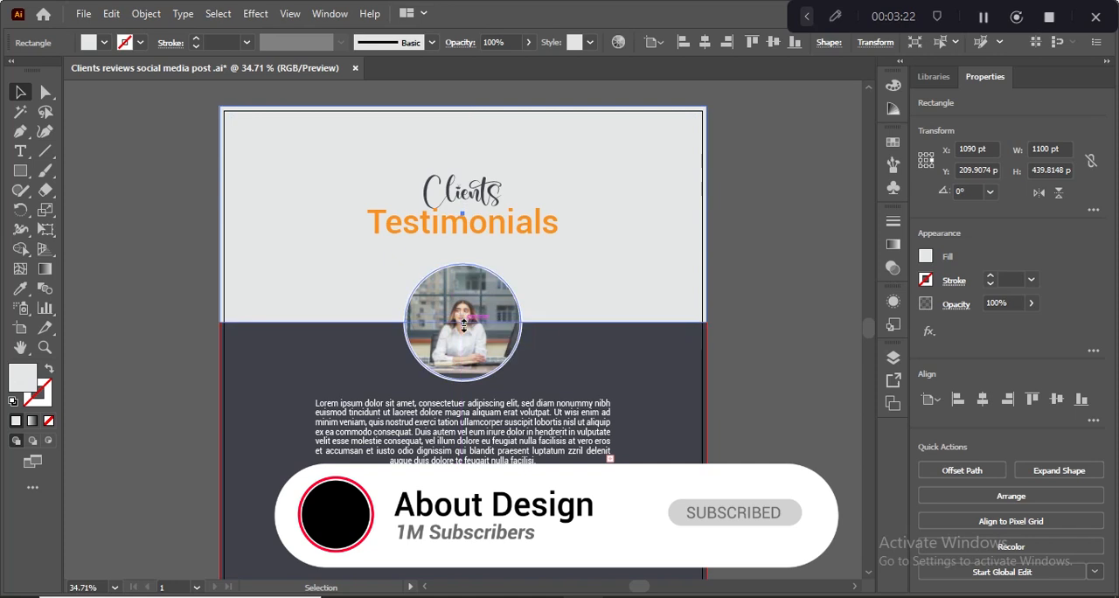
left_click(151, 225)
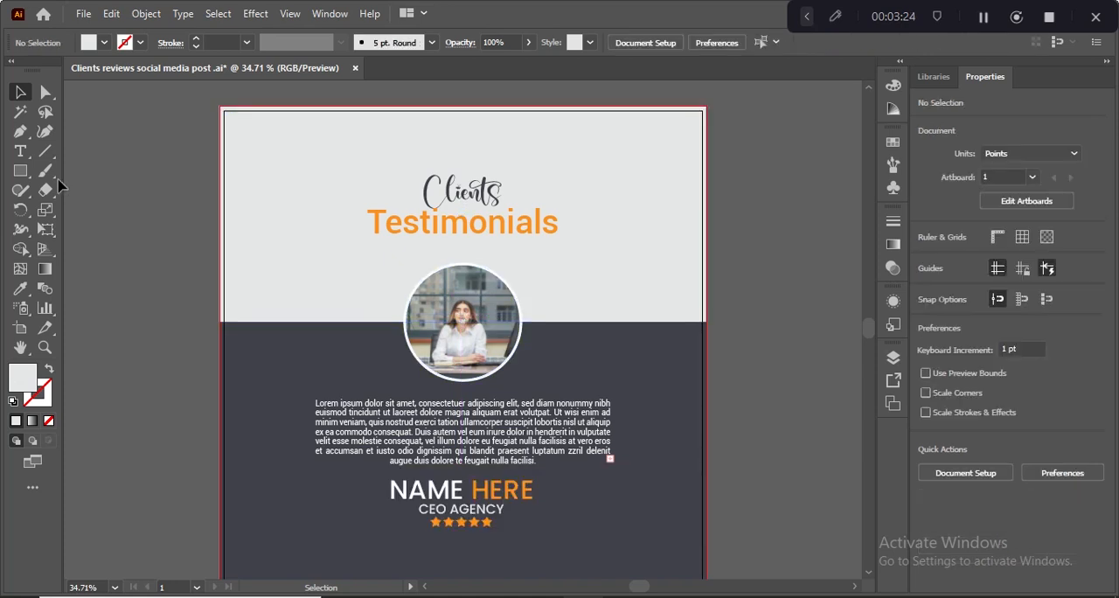
left_click(20, 171)
left_click_drag(256, 138, 661, 564)
key("ctrl+z")
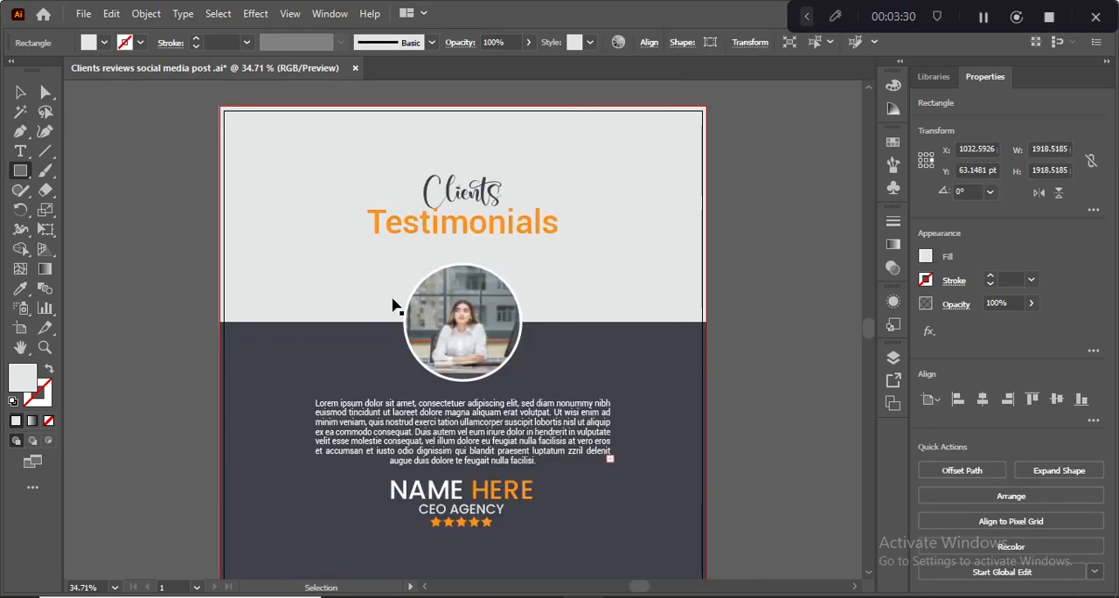
- Draw a square about 923 pt wide and center it horizontally and vertically on the artboard
mouse_move(274, 155)
left_mouse_down()
mouse_move(475, 320)
mouse_move(445, 332)
mouse_move(475, 370)
mouse_move(479, 359)
left_mouse_up()
left_click(20, 91)
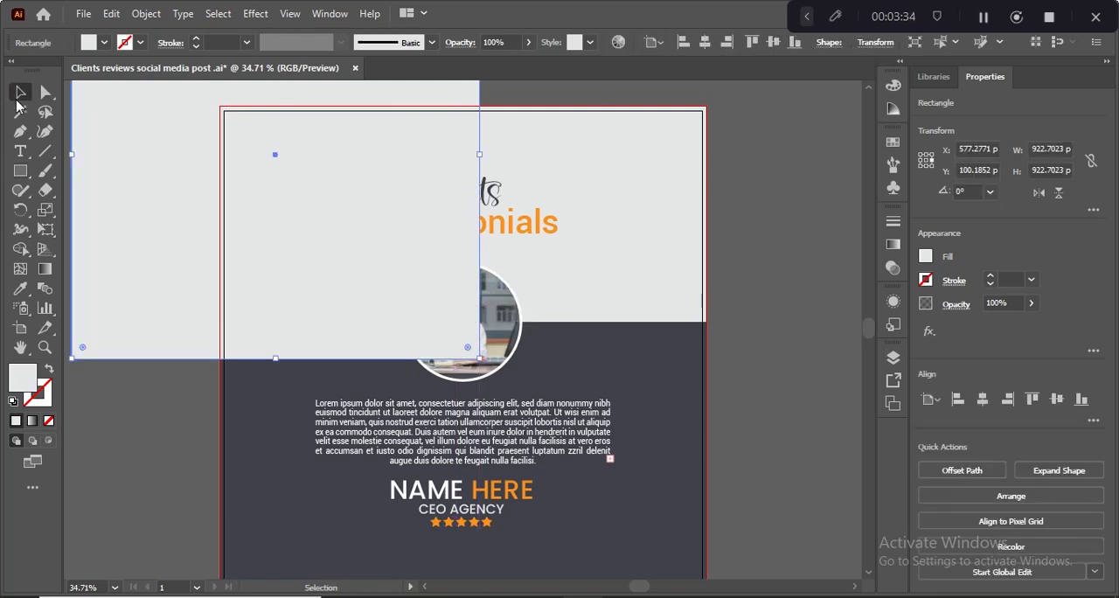
left_click(991, 404)
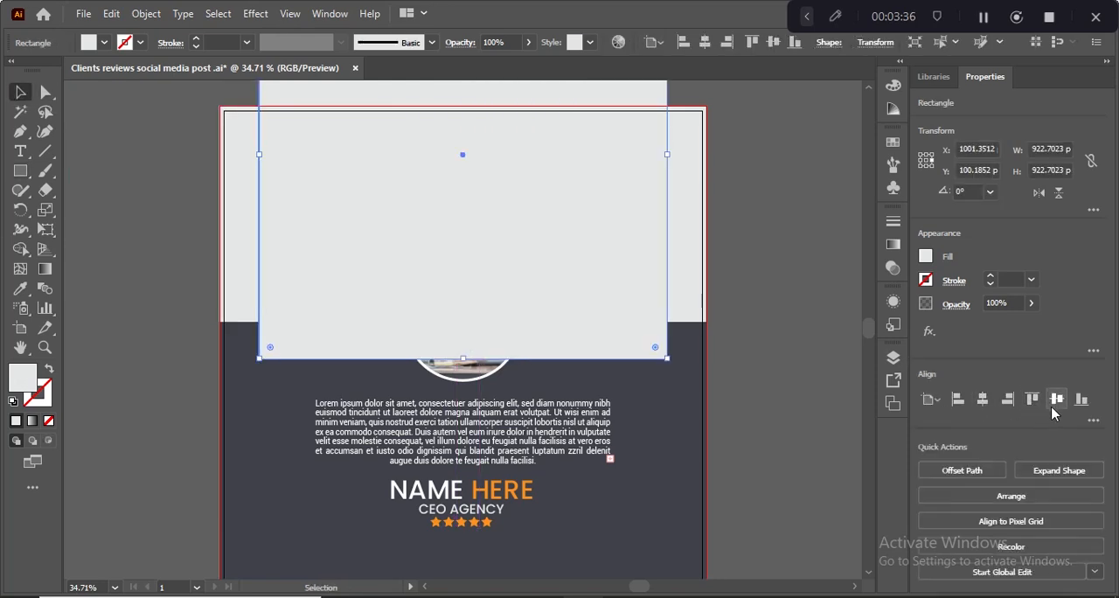
left_click(1057, 400)
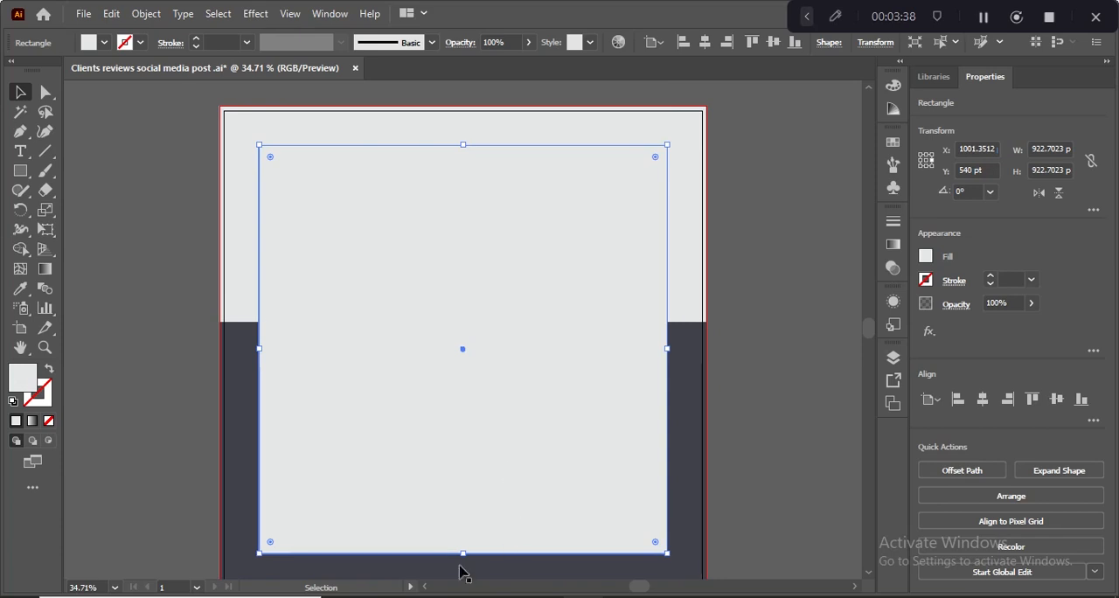
- Round the square's corners slightly and set its fill to none
left_click_drag(270, 157, 270, 163)
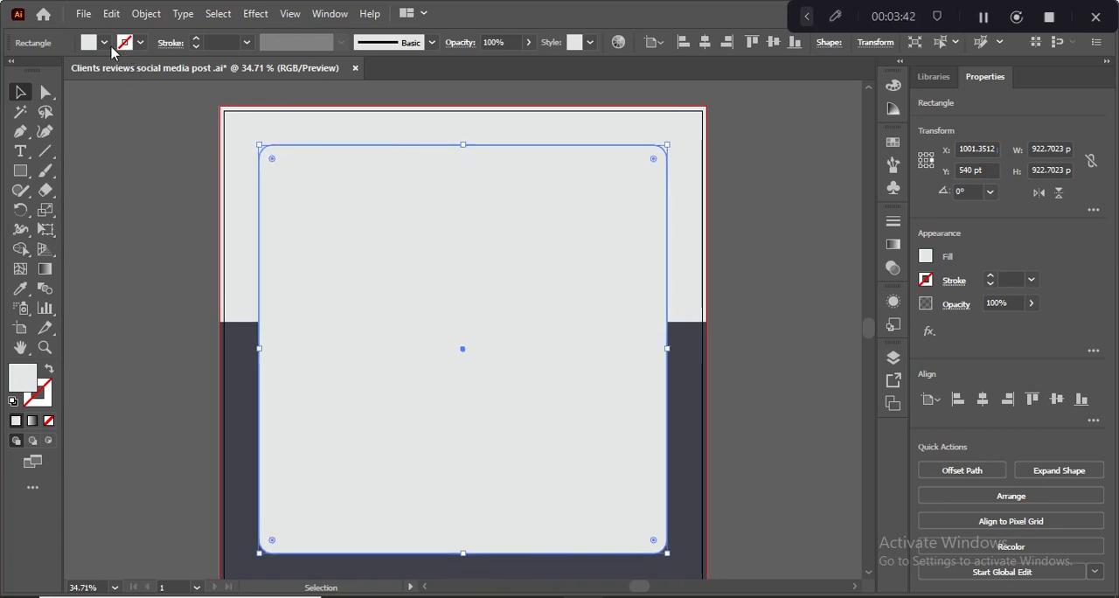
left_click(104, 42)
left_click(11, 69)
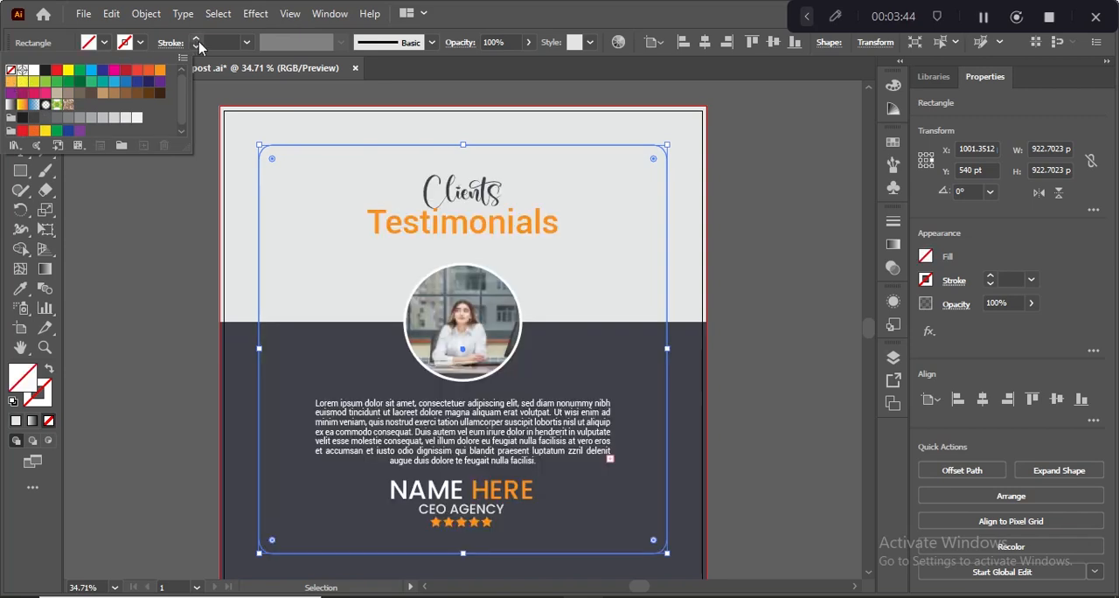
- Give the rounded square a white stroke with a weight of 5 pt
left_click(220, 41)
left_click(223, 42)
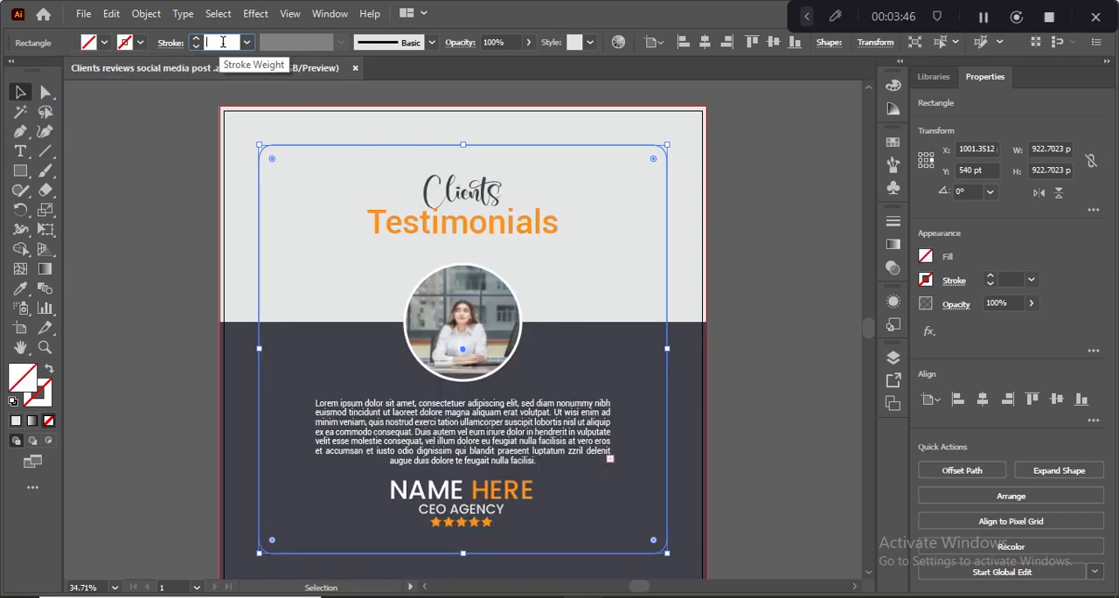
type("5")
key("Return")
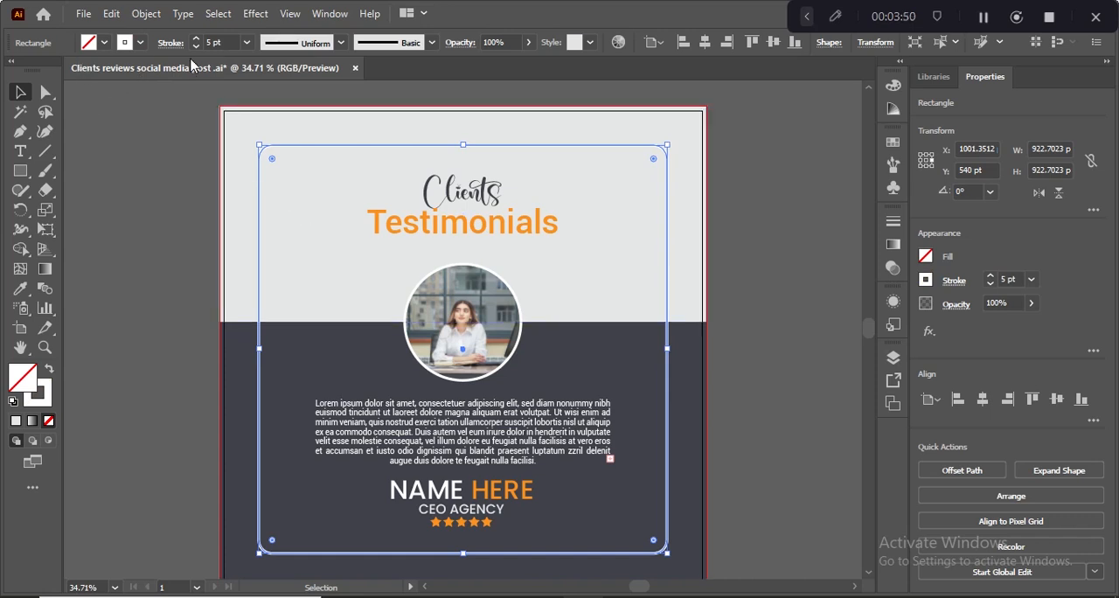
- Expand the rounded frame into outlines, with both Fill and Stroke included
left_click(148, 14)
left_click(223, 198)
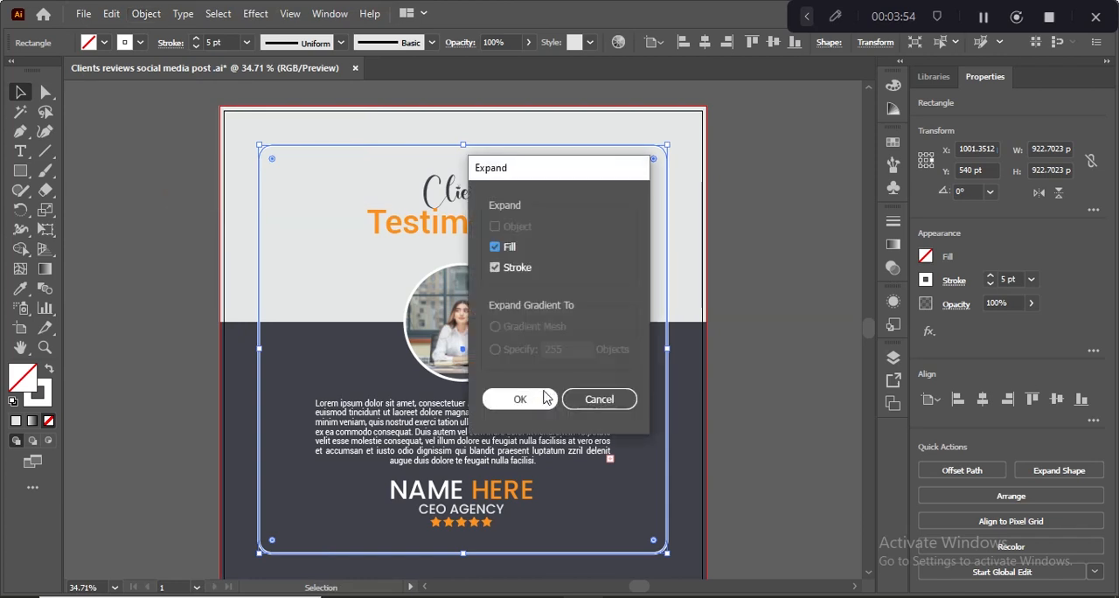
left_click(525, 399)
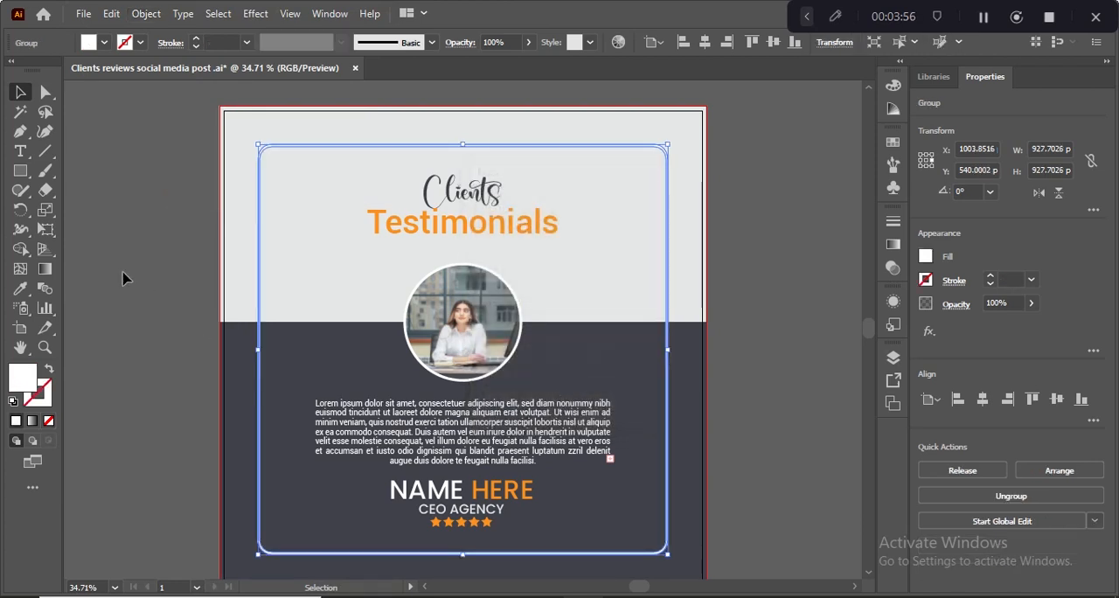
left_click(149, 206)
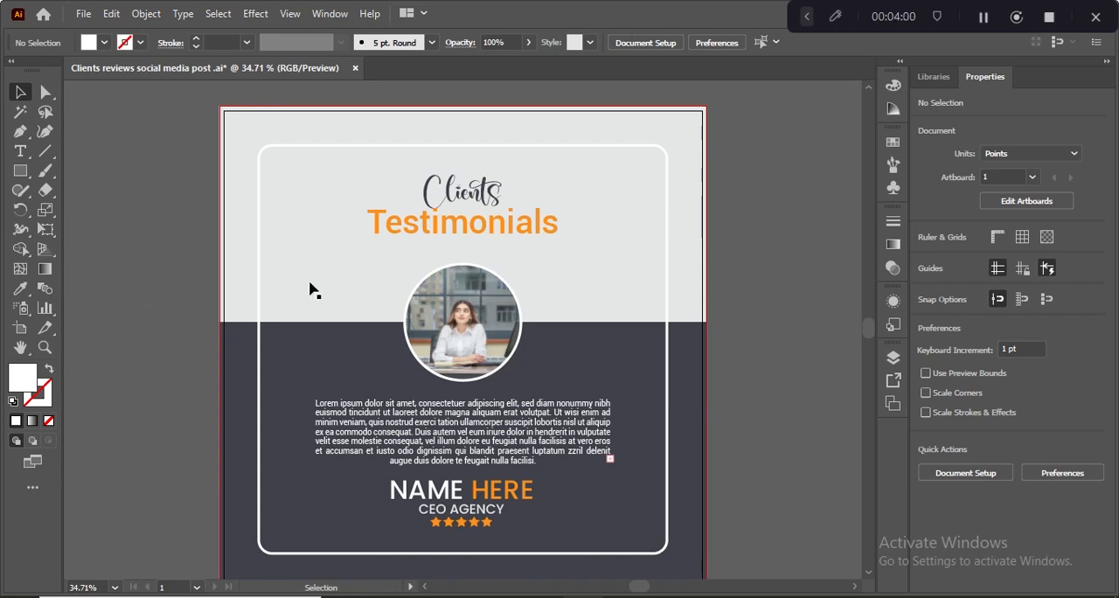
- Center the expanded white frame horizontally and vertically on the artboard
left_click(386, 148)
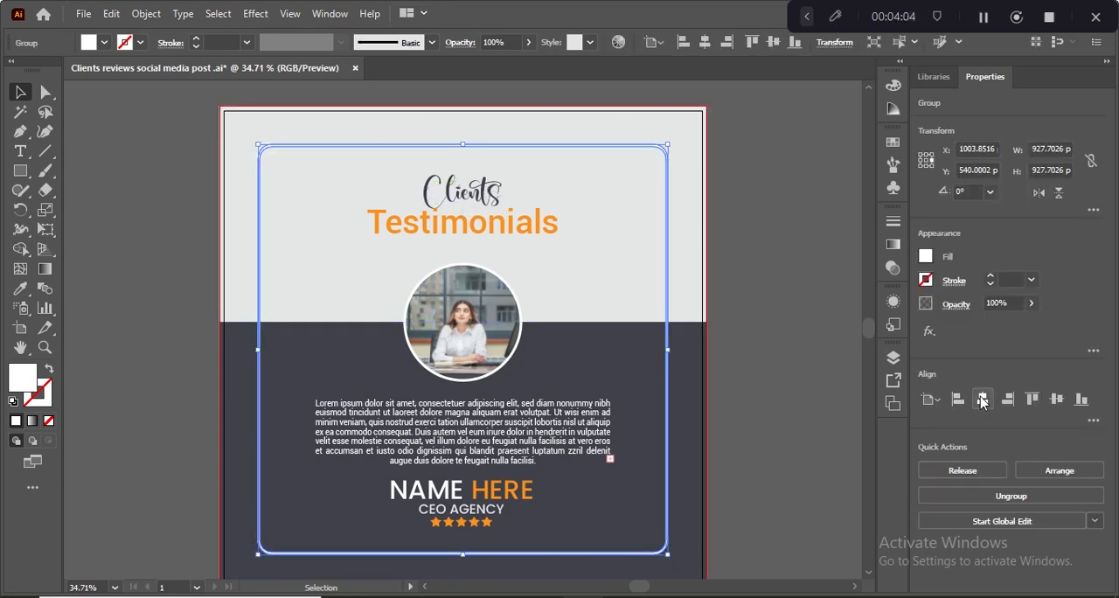
left_click(195, 286)
scroll(193, 289, "down", 1)
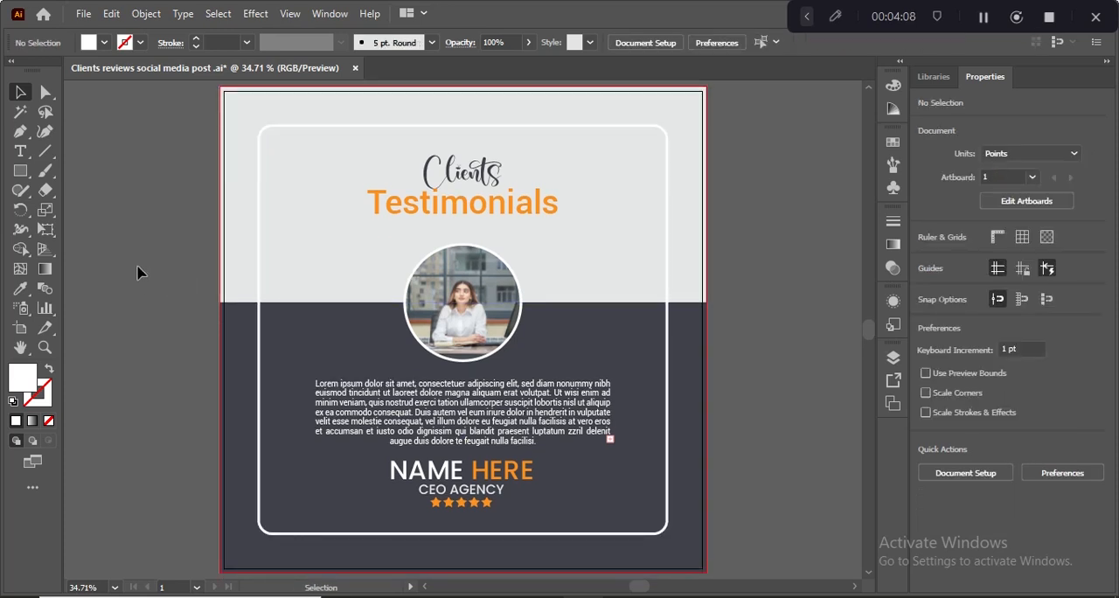
left_click(260, 298)
left_click(120, 187)
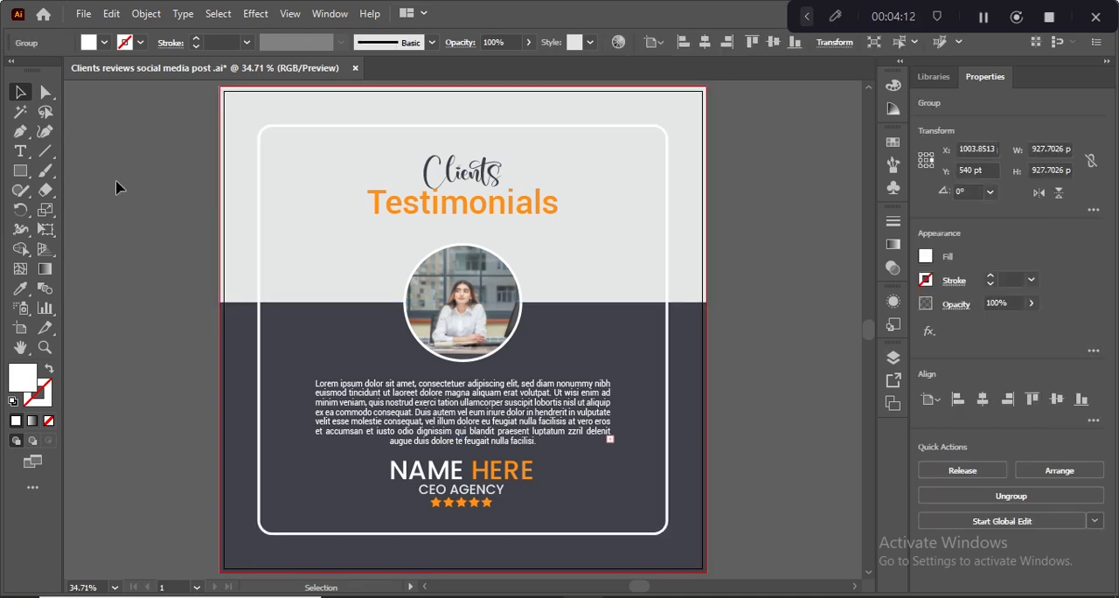